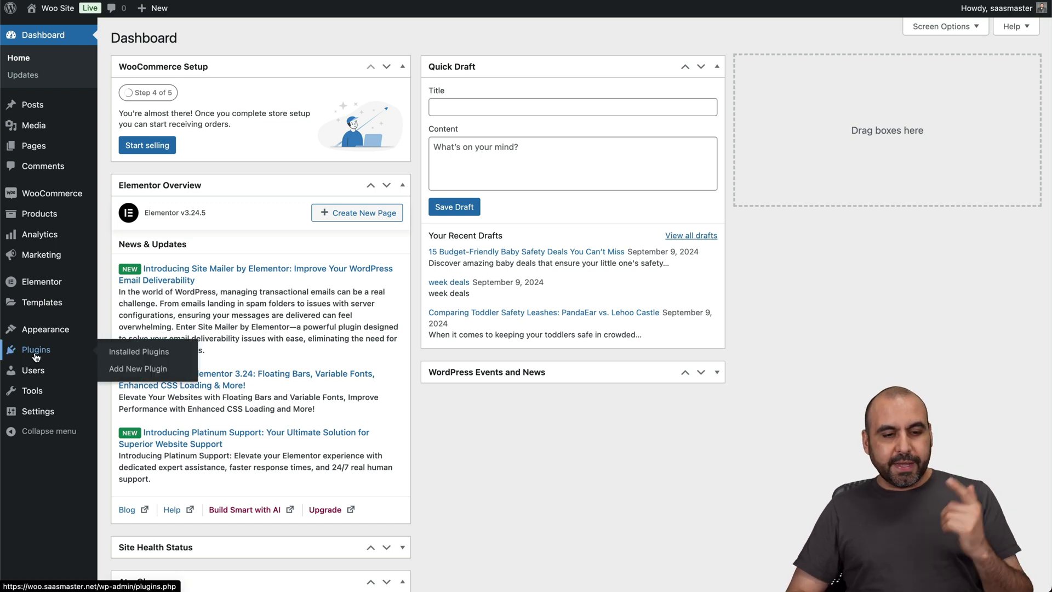
- Search the plugin directory for 'membership', then install and activate Ultimate Member 2.8.7
{"action": "left_click", "coordinate": [35, 355]}
{"action": "left_click", "coordinate": [193, 39]}
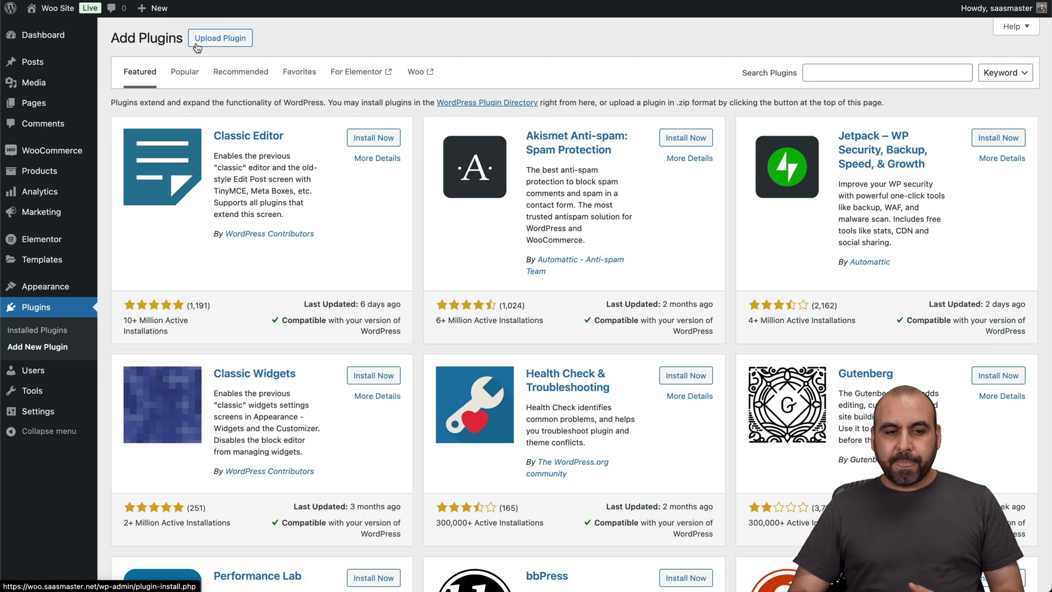
{"action": "left_click", "coordinate": [872, 77]}
{"action": "type", "text": "membersh"}
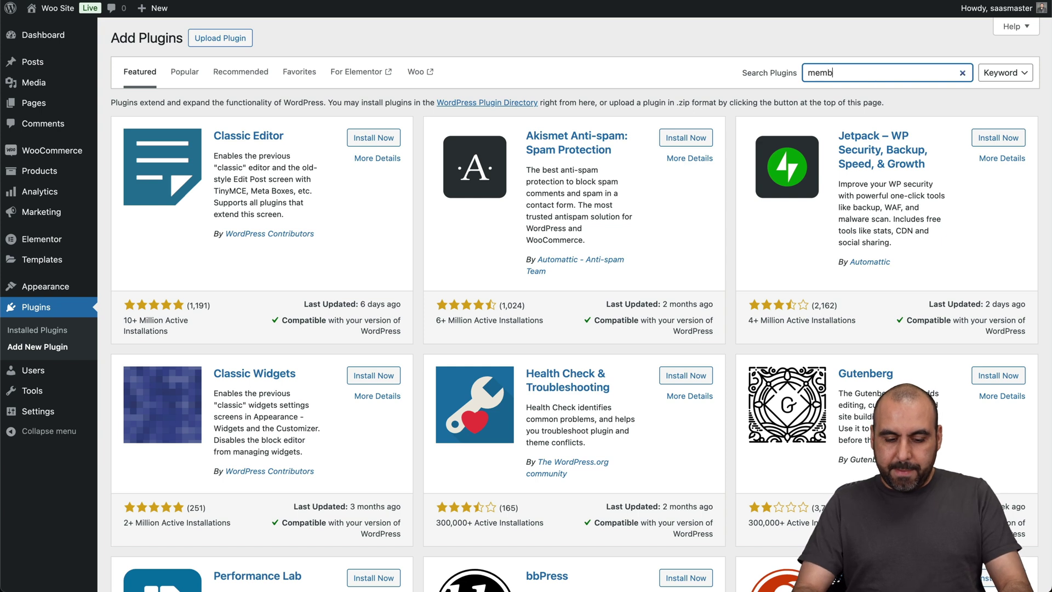
{"action": "type", "text": "ip"}
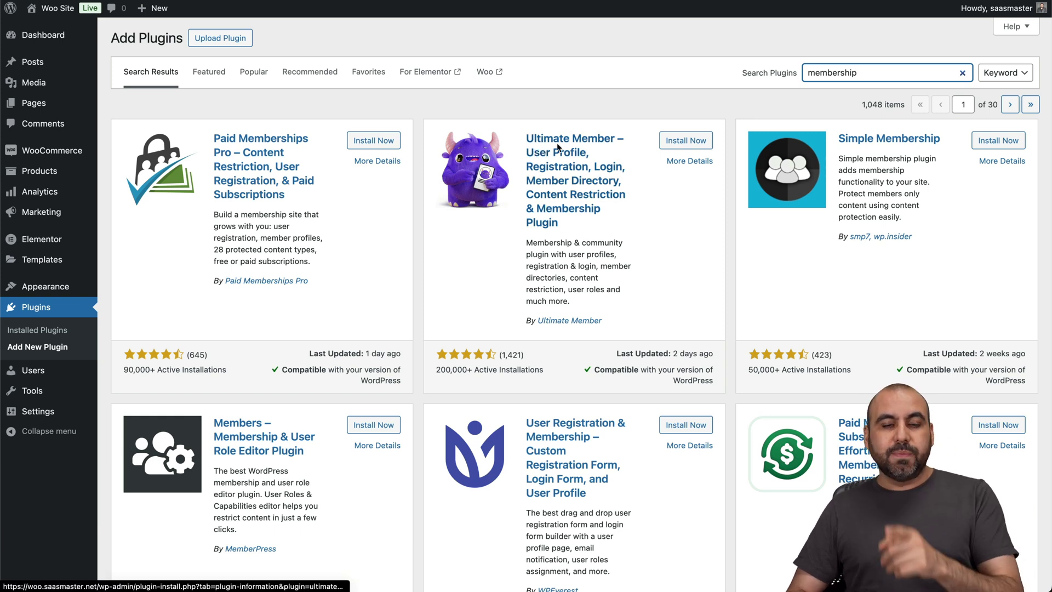
{"action": "left_click", "coordinate": [696, 137]}
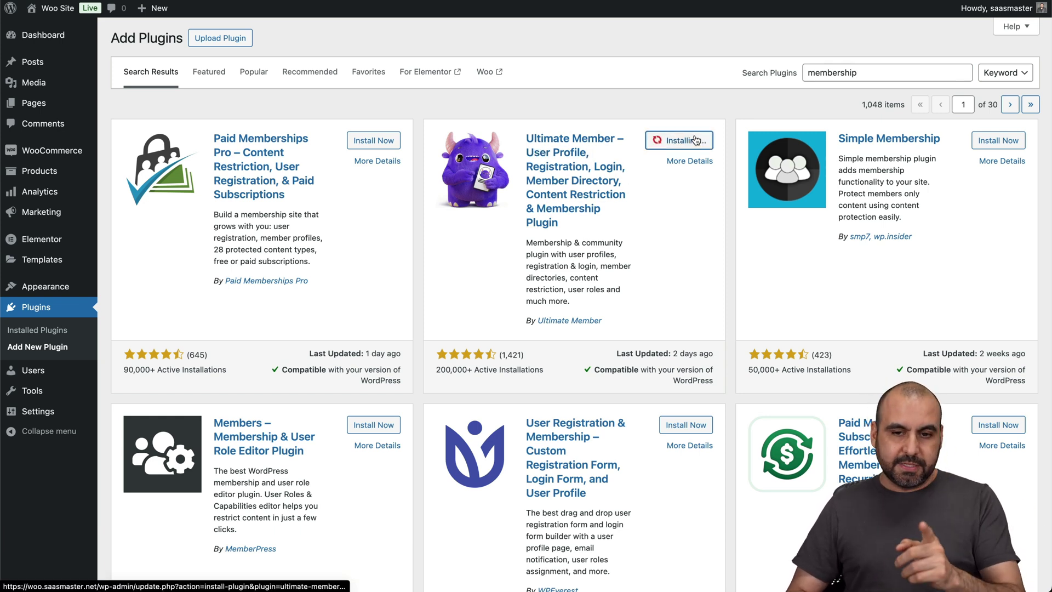
{"action": "left_click", "coordinate": [692, 141]}
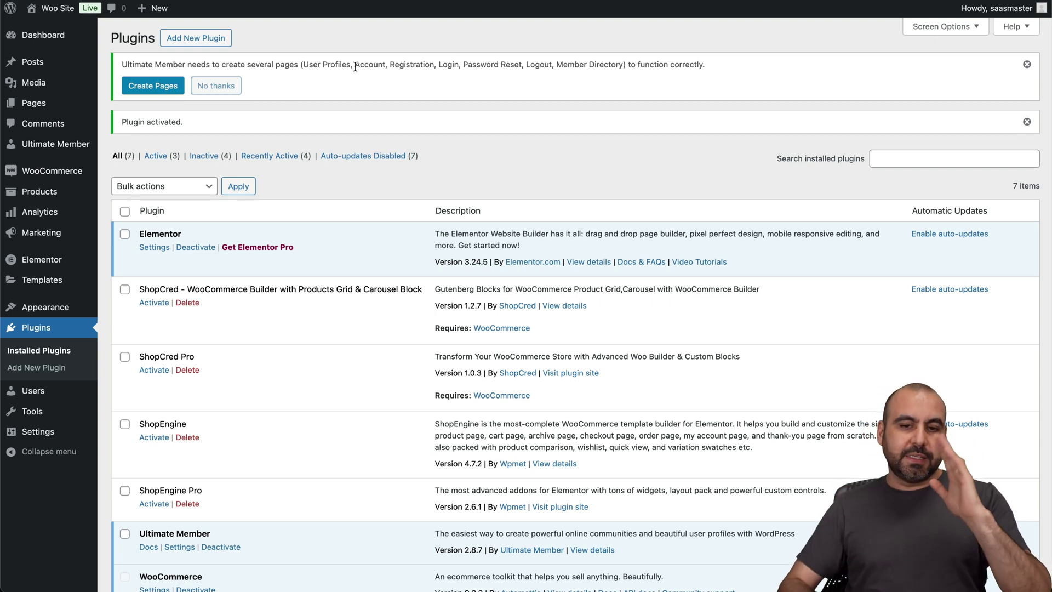
- Create Ultimate Member's required pages, then check the User page assignment dropdown without changing it
{"action": "left_click", "coordinate": [154, 89]}
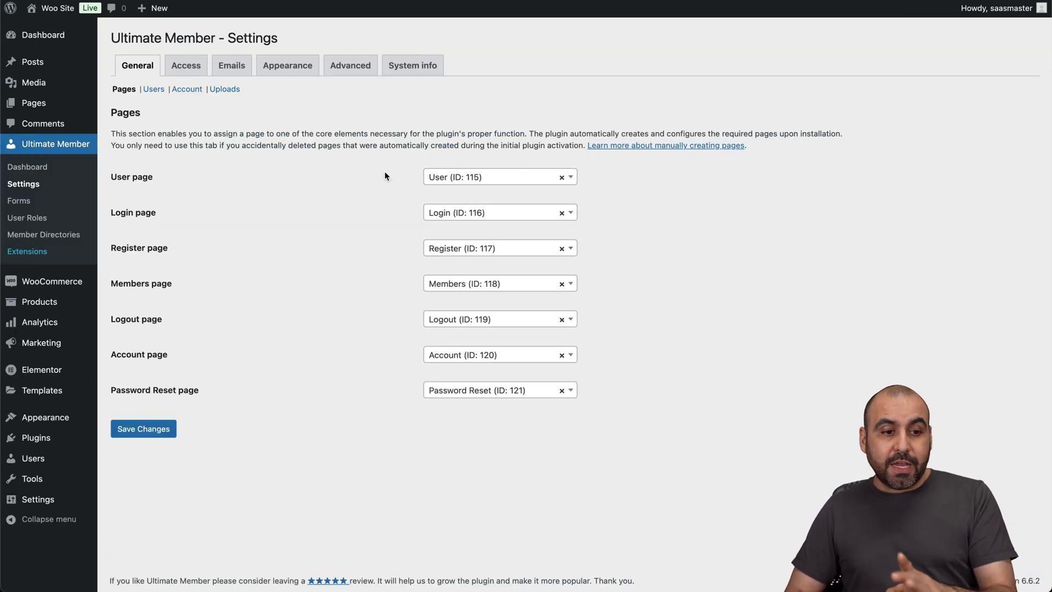
{"action": "left_click", "coordinate": [511, 177]}
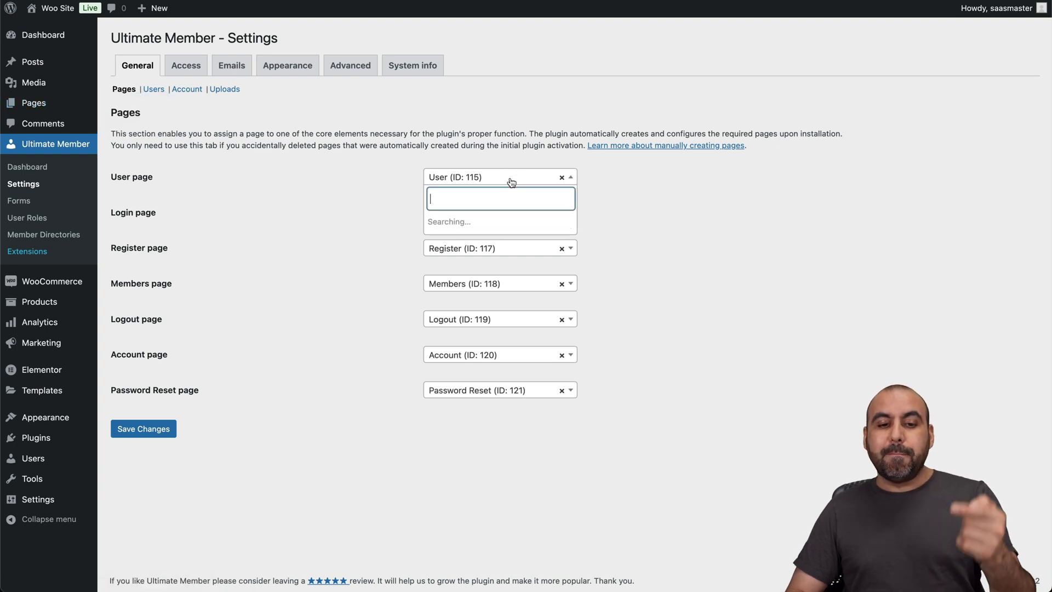
{"action": "scroll", "coordinate": [485, 281], "scroll_direction": "down", "scroll_amount": 3}
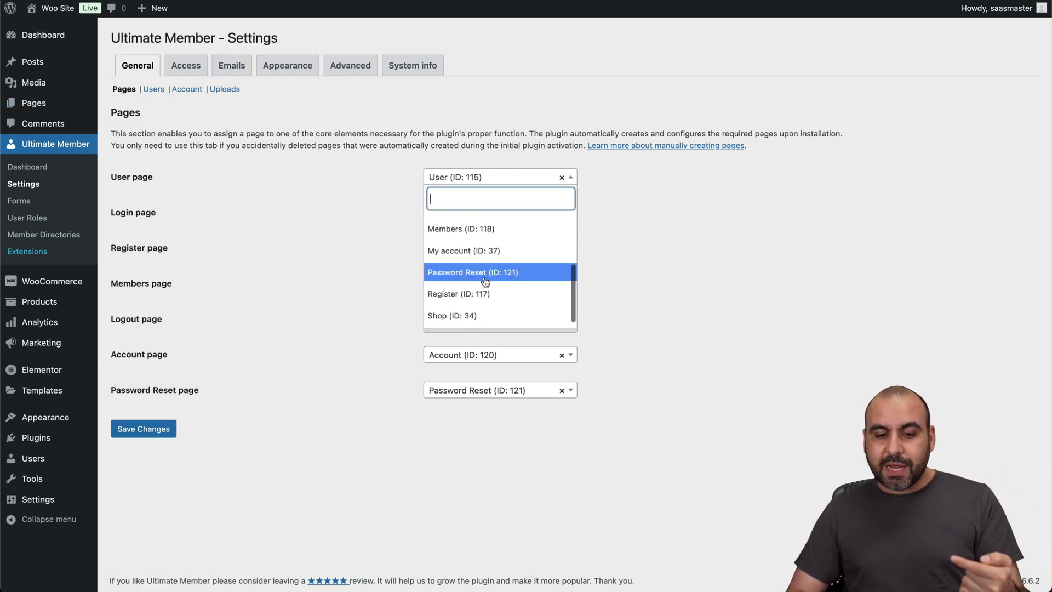
{"action": "left_click", "coordinate": [685, 245]}
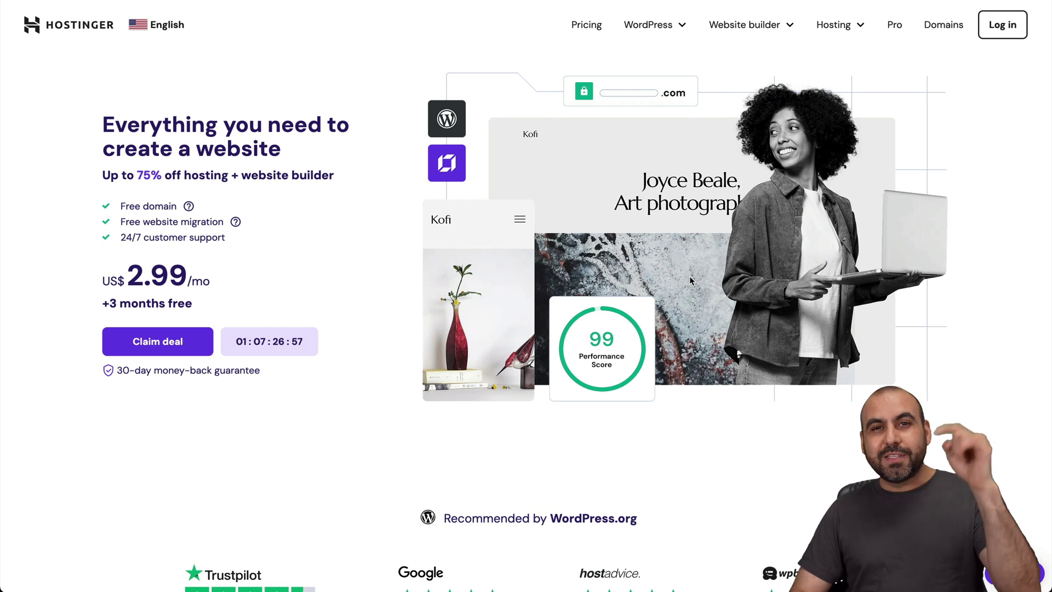
- Choose the Business Web Hosting plan with the 48-month billing period
{"action": "left_click", "coordinate": [832, 36]}
{"action": "left_click", "coordinate": [826, 61]}
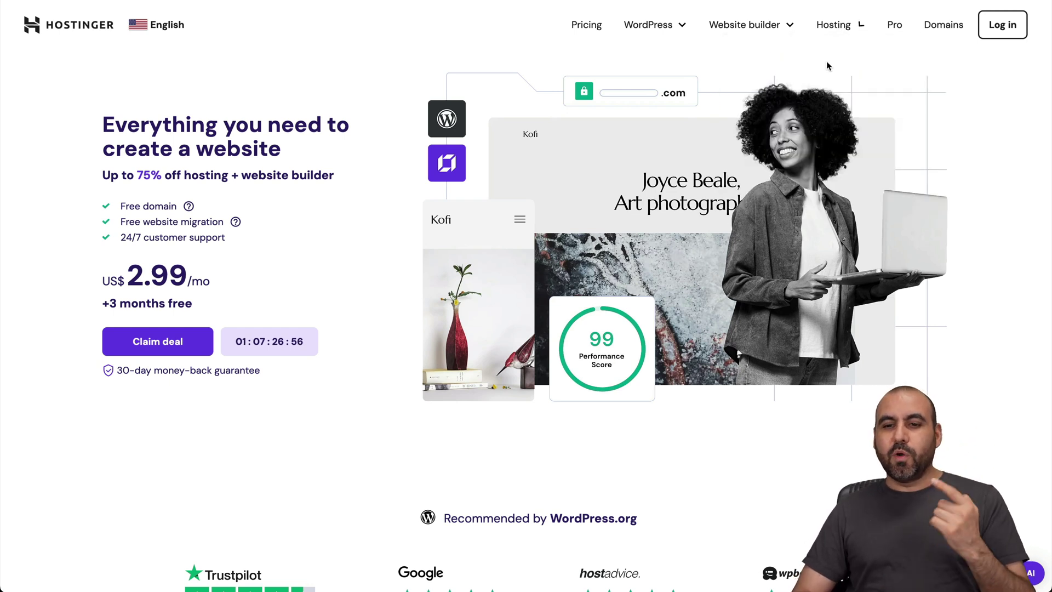
{"action": "scroll", "coordinate": [601, 347], "scroll_direction": "down", "scroll_amount": 12}
{"action": "scroll", "coordinate": [602, 351], "scroll_direction": "down", "scroll_amount": 1}
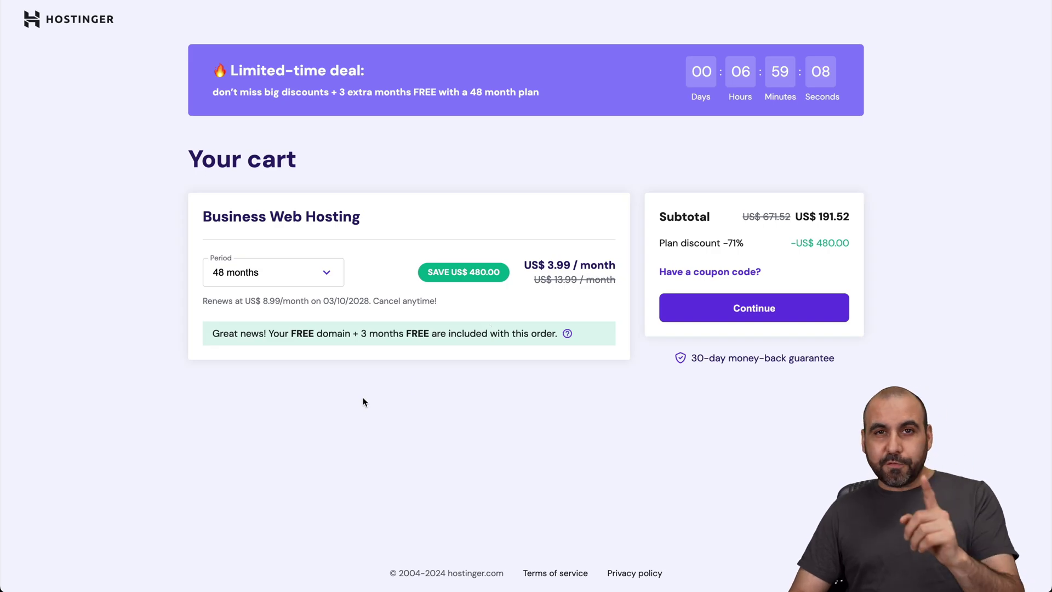
{"action": "left_click", "coordinate": [284, 274]}
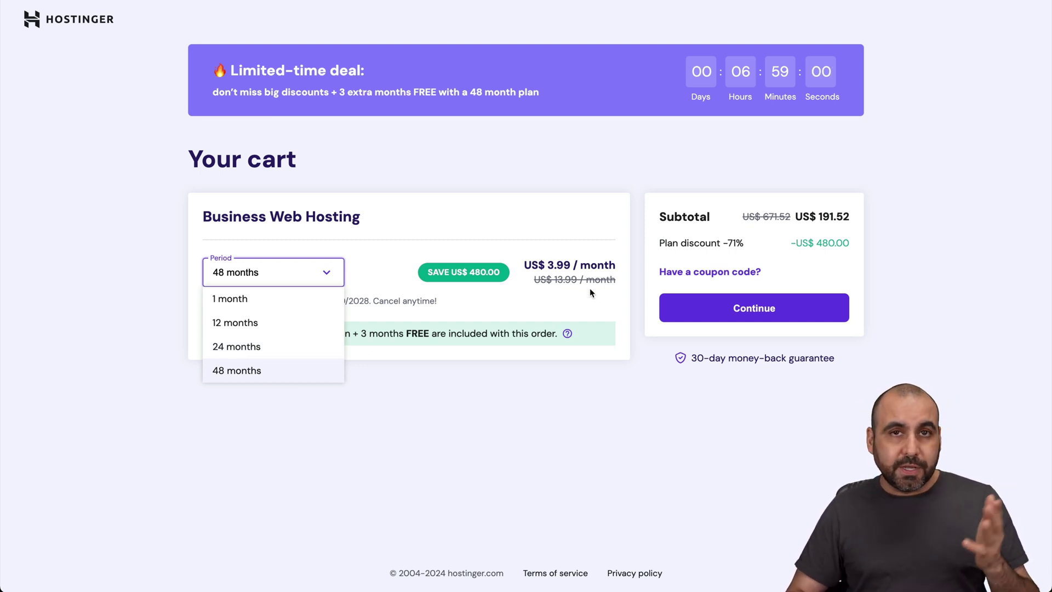
{"action": "left_click", "coordinate": [597, 408]}
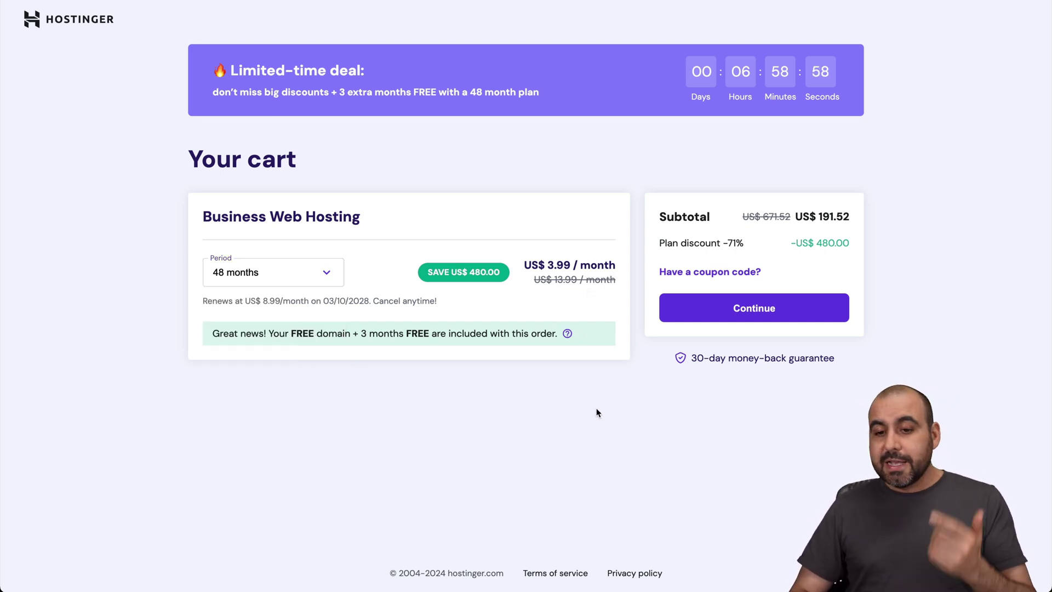
- Apply the coupon code 'SAASMASTER' to the cart
{"action": "left_click", "coordinate": [699, 272]}
{"action": "left_click", "coordinate": [709, 305]}
{"action": "type", "text": "SAASMASTER"}
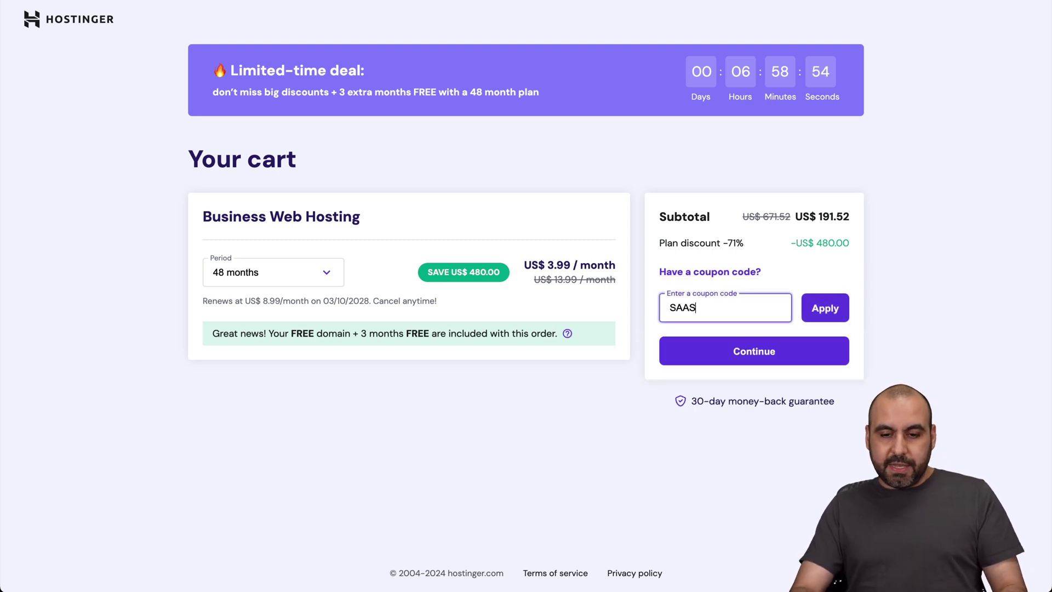
{"action": "left_click", "coordinate": [827, 308]}
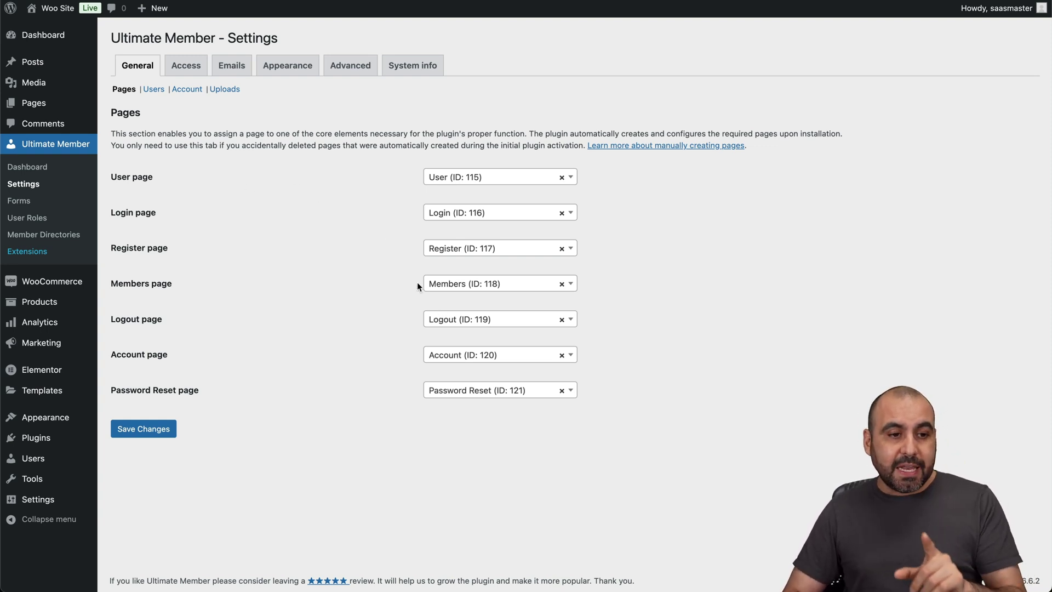
- Open the Login page in the editor, select its [ultimatemember form_id="112"] shortcode, then view the Ultimate Member dashboard
{"action": "left_click", "coordinate": [34, 103]}
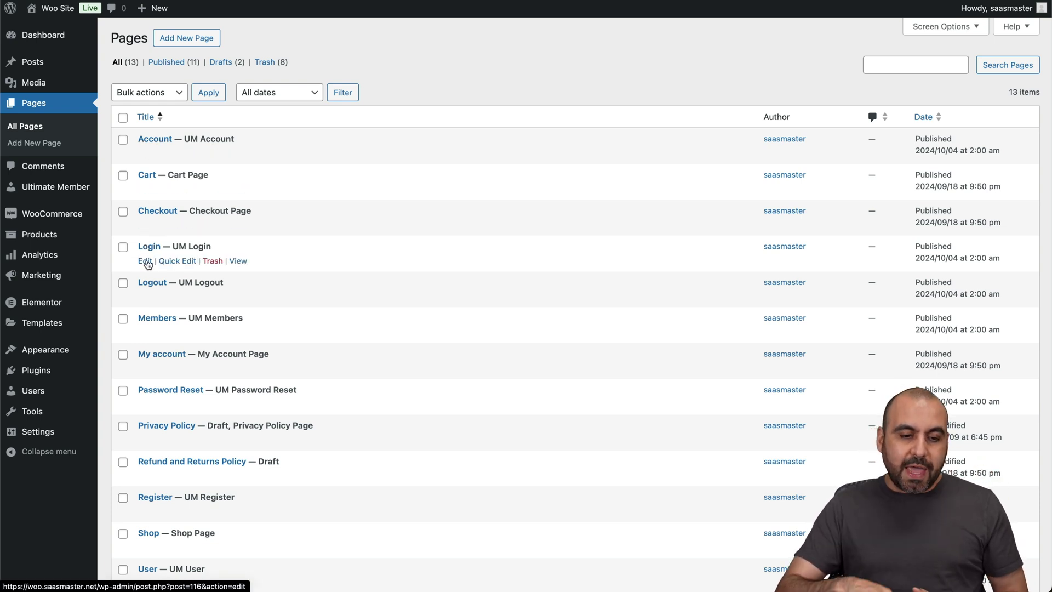
{"action": "left_click", "coordinate": [145, 262]}
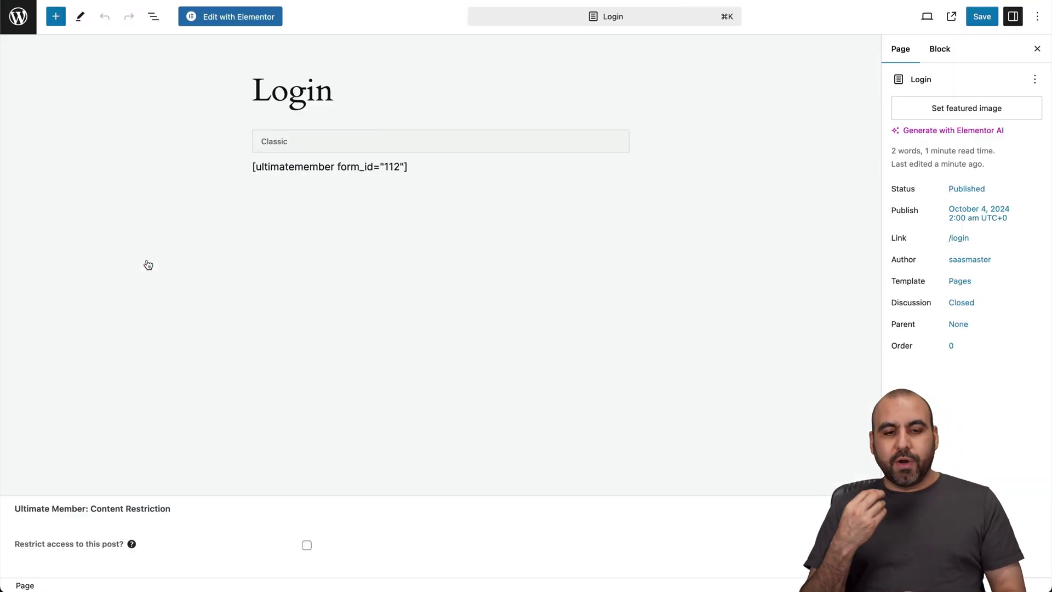
{"action": "triple_click", "coordinate": [364, 165]}
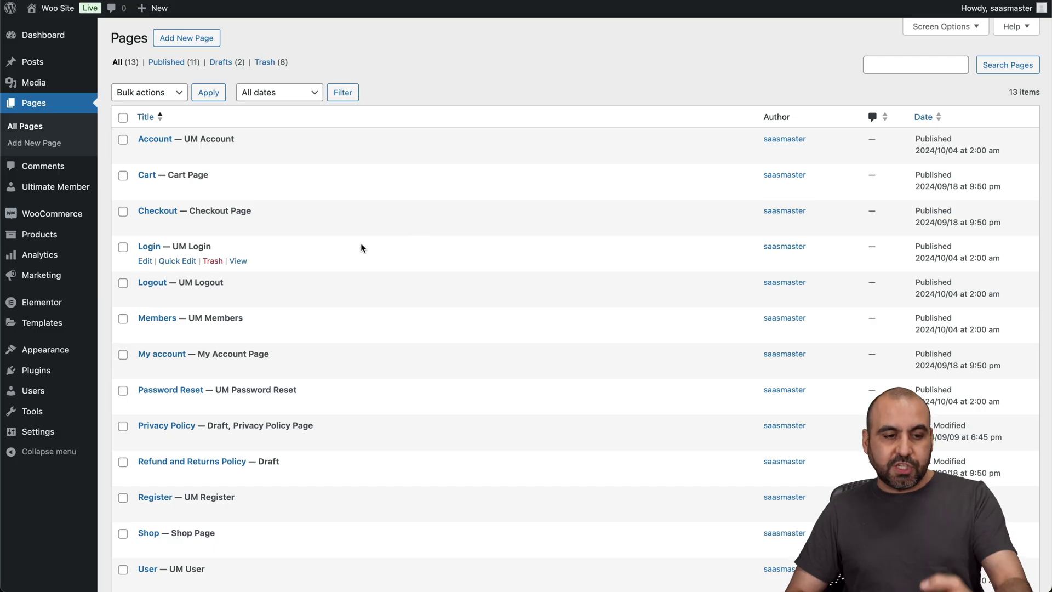
{"action": "left_click", "coordinate": [66, 190]}
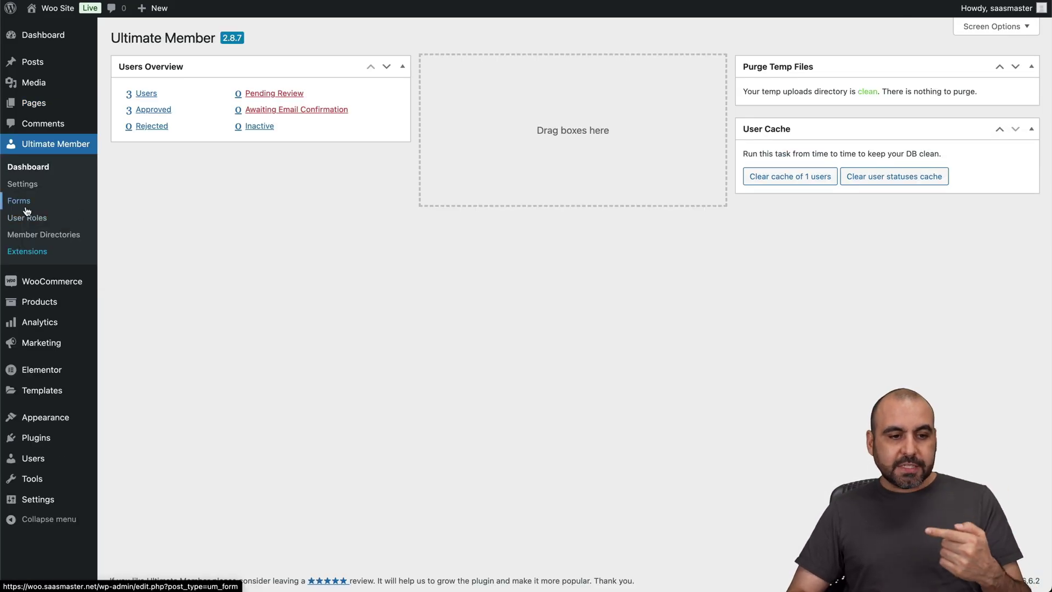
- Set the Ultimate Member registration default role to Customer
{"action": "left_click", "coordinate": [24, 185]}
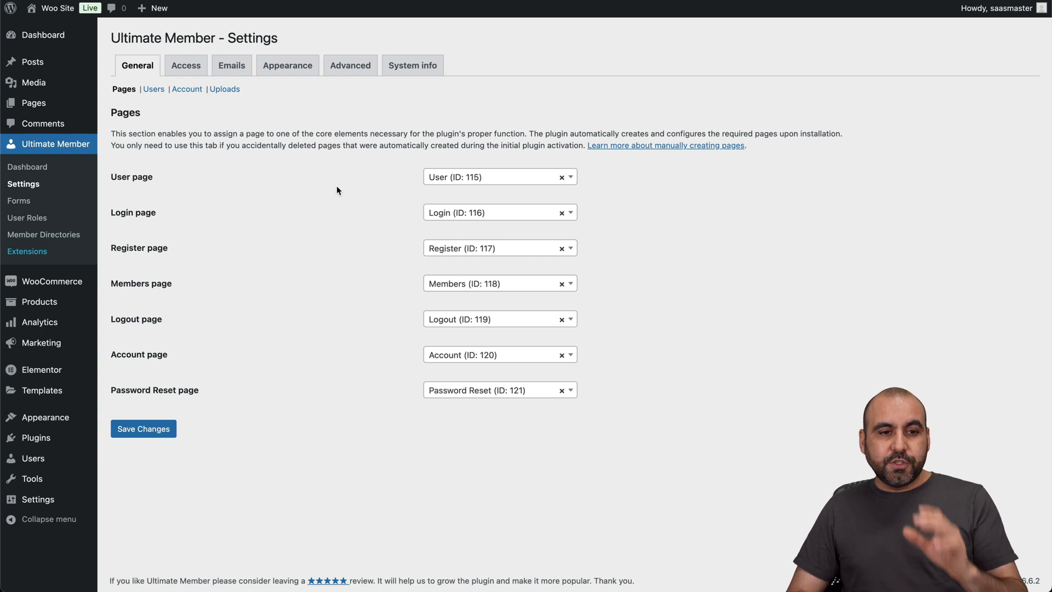
{"action": "left_click", "coordinate": [155, 93]}
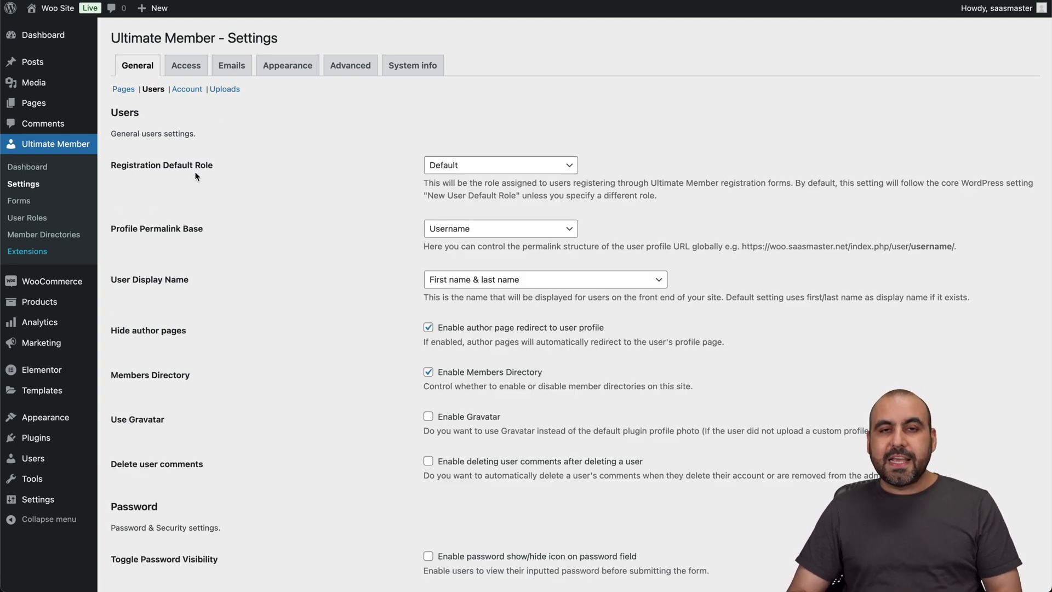
{"action": "left_click", "coordinate": [530, 168]}
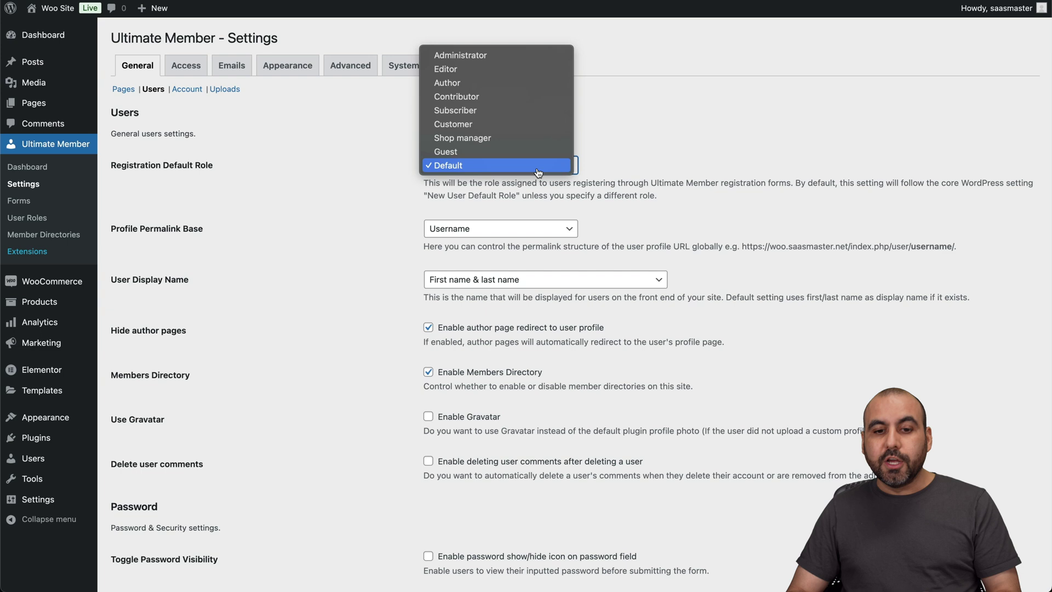
{"action": "left_click", "coordinate": [490, 118]}
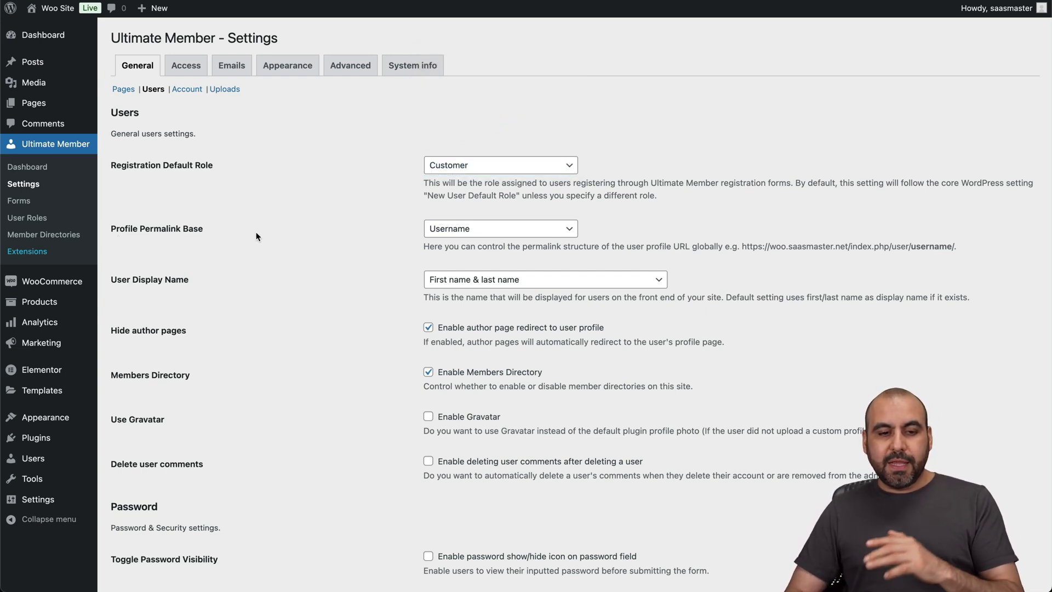
- Keep Username as the profile permalink base and leave profiles indexable by search engines
{"action": "left_click", "coordinate": [465, 229]}
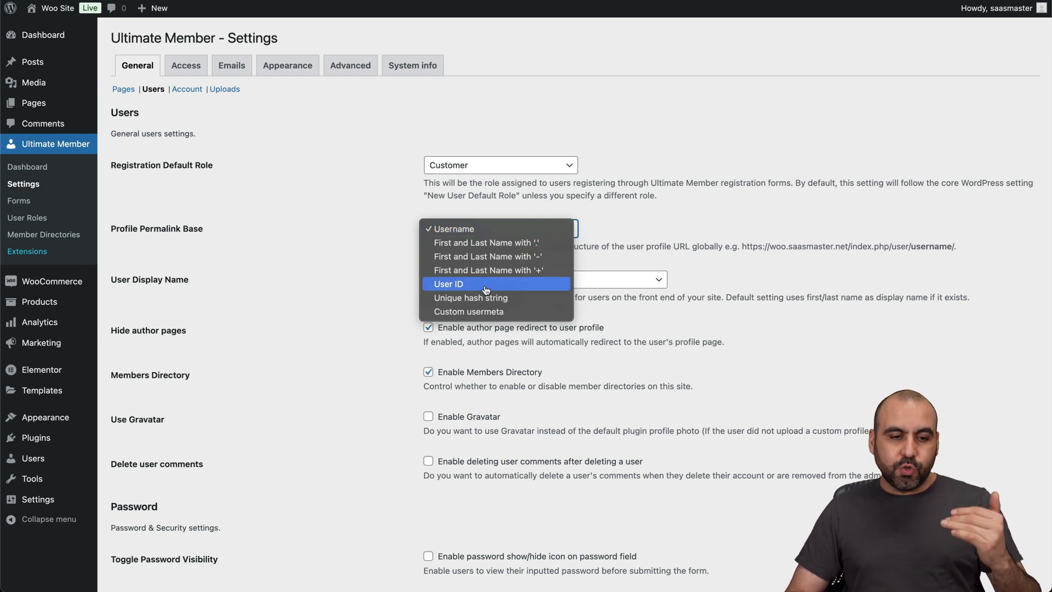
{"action": "left_click", "coordinate": [408, 215]}
{"action": "scroll", "coordinate": [371, 293], "scroll_direction": "down", "scroll_amount": 6}
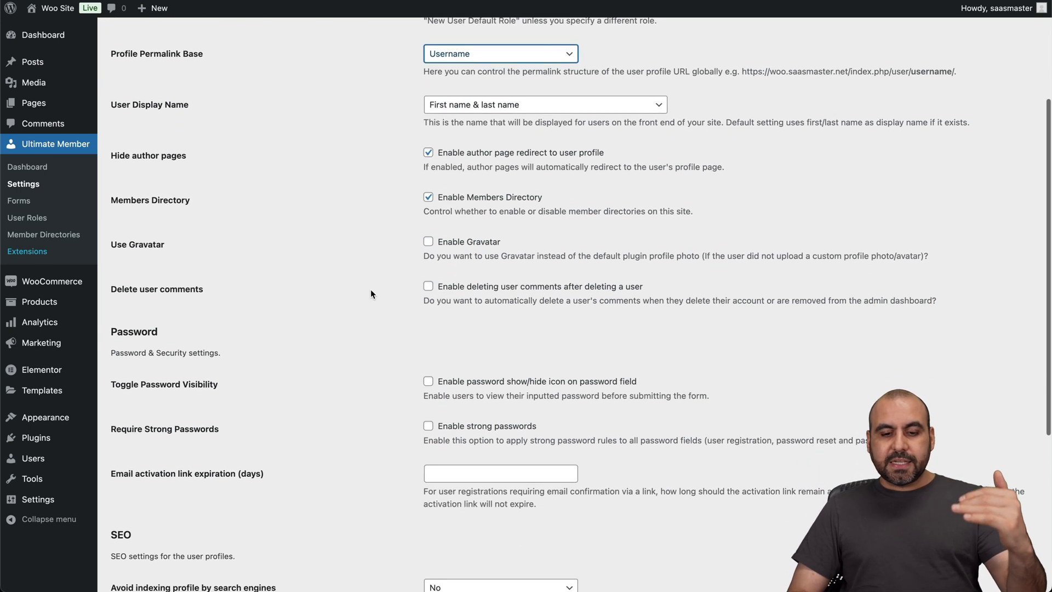
{"action": "scroll", "coordinate": [371, 294], "scroll_direction": "down", "scroll_amount": 1}
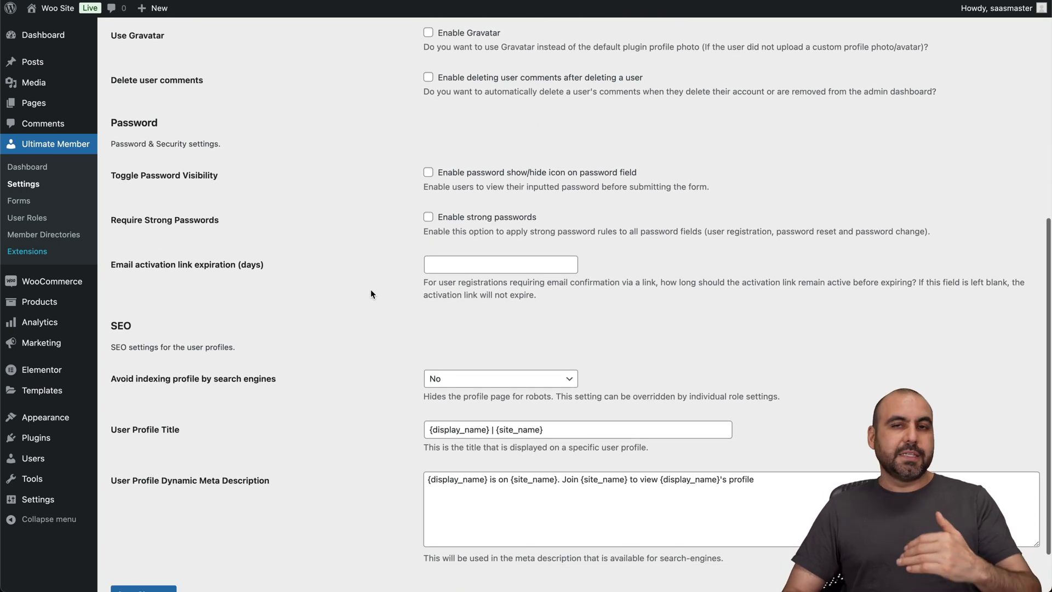
{"action": "scroll", "coordinate": [371, 294], "scroll_direction": "down", "scroll_amount": 1}
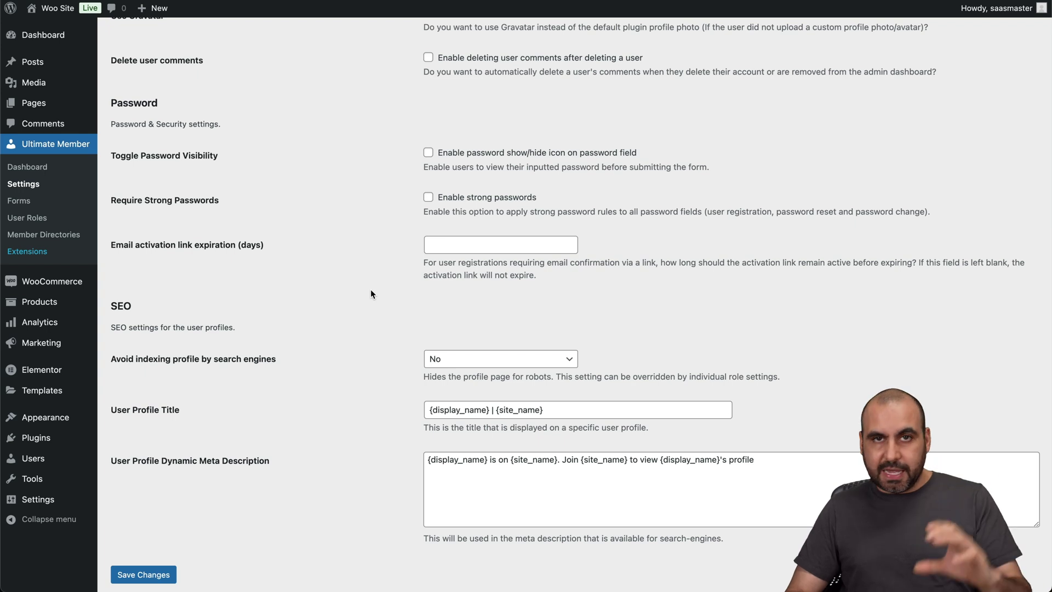
{"action": "left_click_drag", "start_coordinate": [112, 303], "coordinate": [314, 464]}
{"action": "left_click", "coordinate": [286, 334]}
{"action": "left_click", "coordinate": [476, 365]}
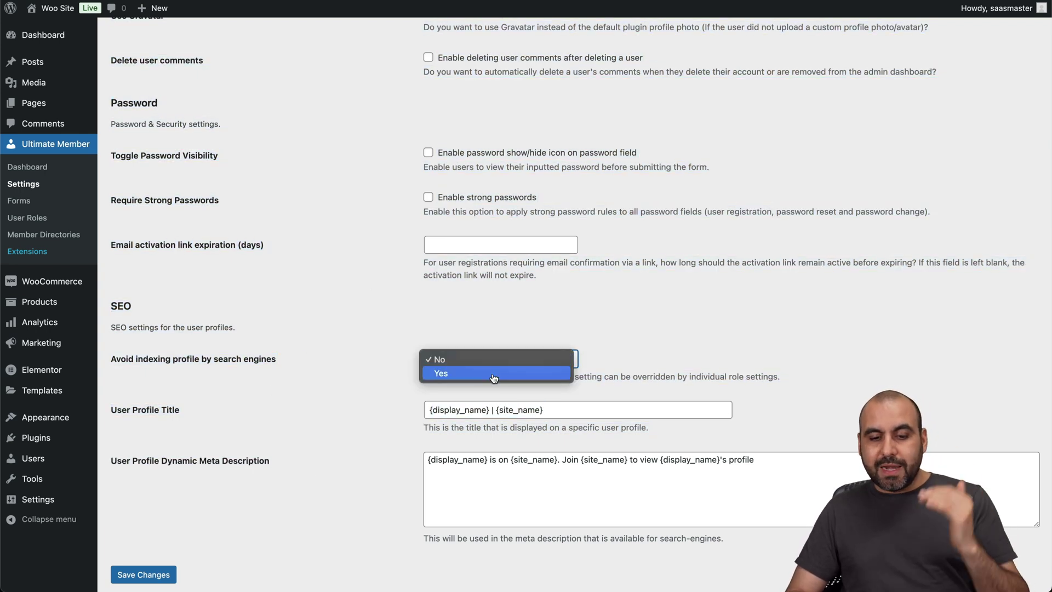
{"action": "left_click", "coordinate": [238, 417]}
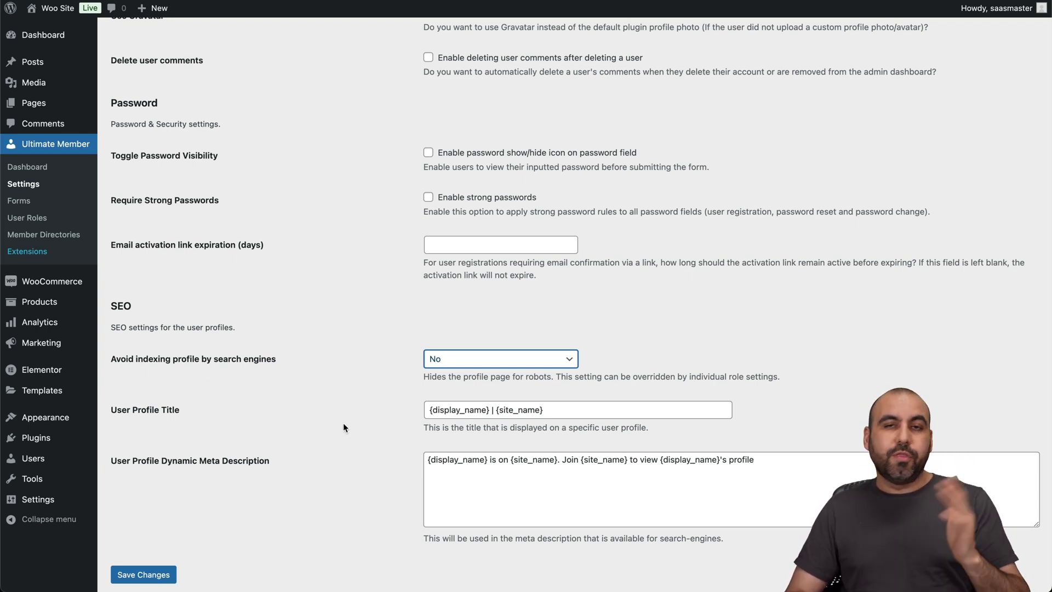
{"action": "key", "text": "Home"}
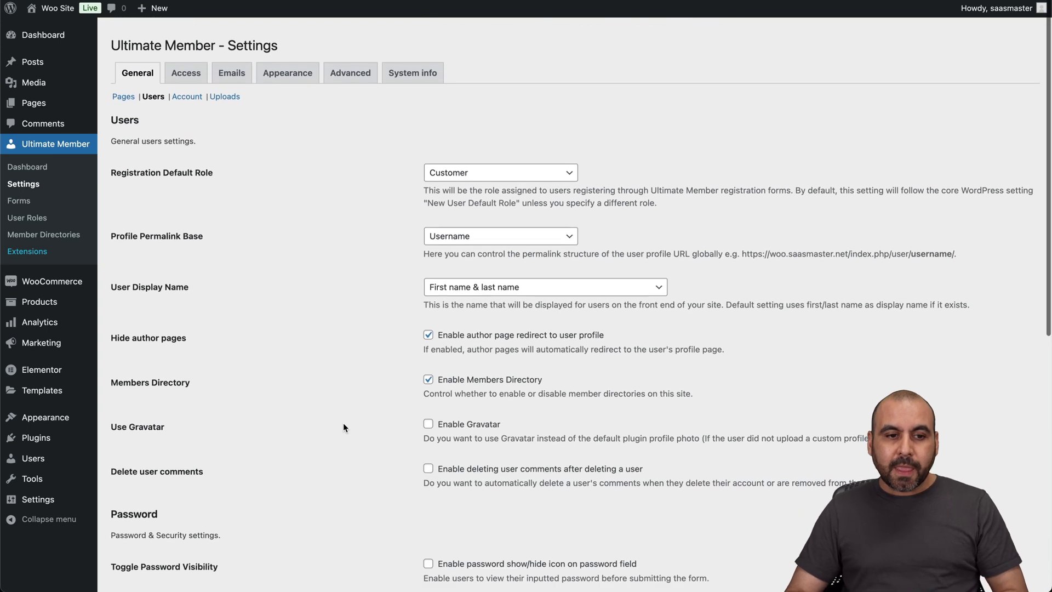
- Look over the Account and Uploads settings, then bring up the Access restriction settings
{"action": "left_click", "coordinate": [186, 89]}
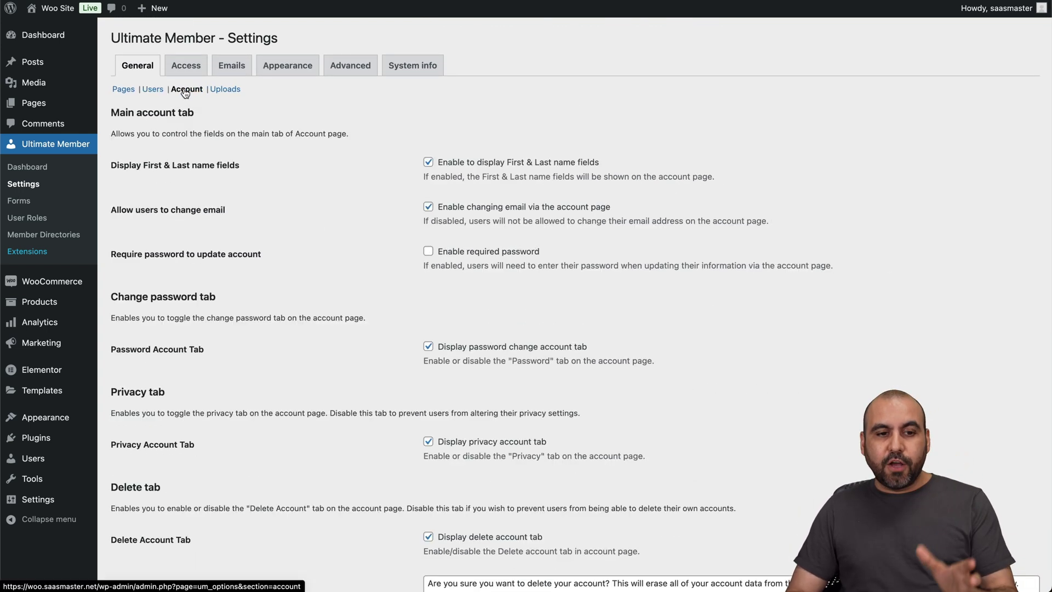
{"action": "left_click", "coordinate": [230, 90]}
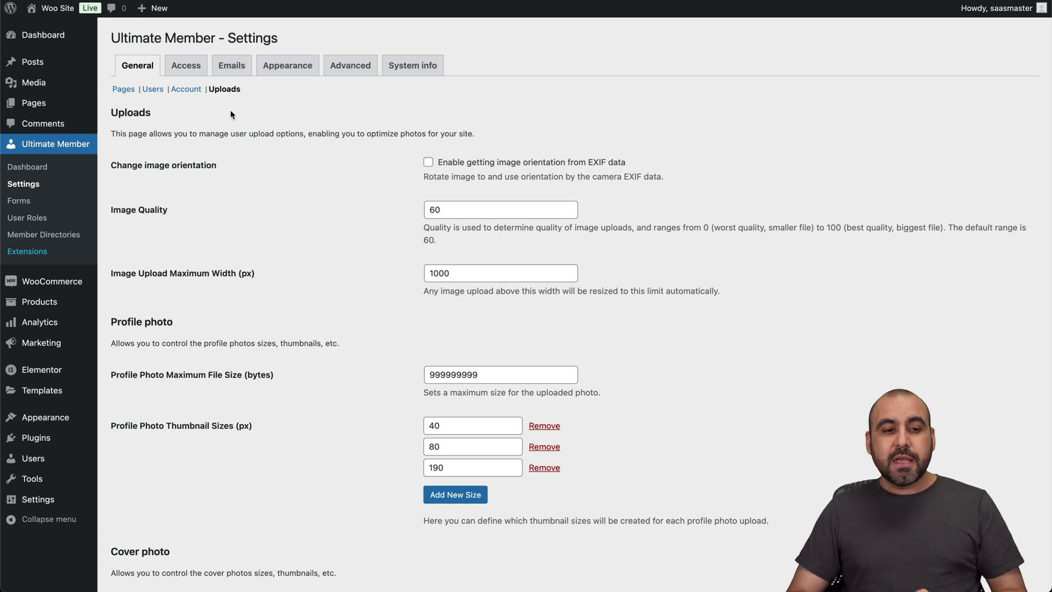
{"action": "left_click", "coordinate": [185, 65]}
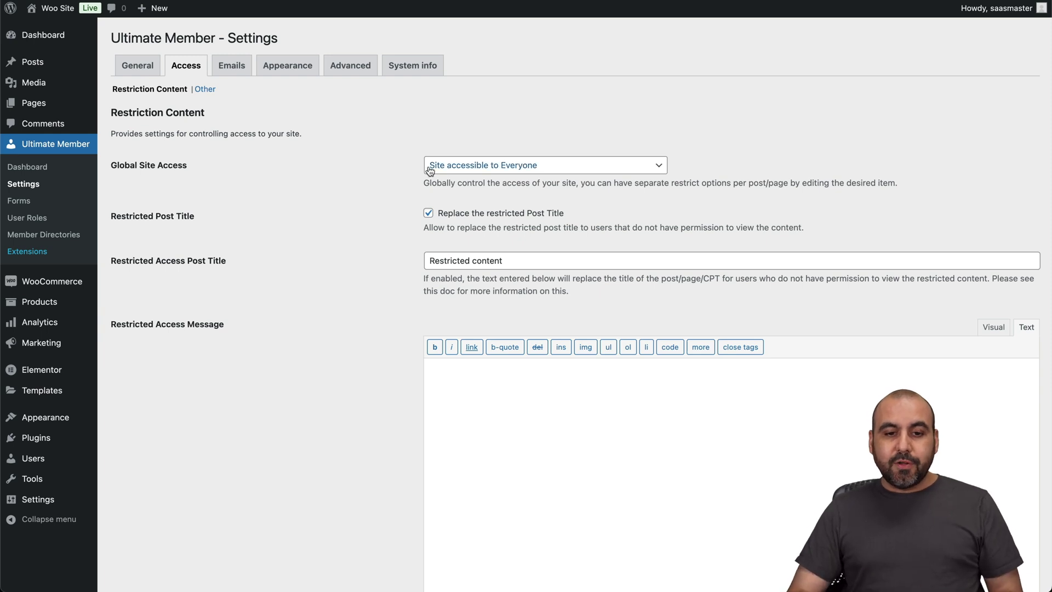
- Set Global Site Access to 'Site accessible to Logged In Users'
{"action": "left_click", "coordinate": [507, 165]}
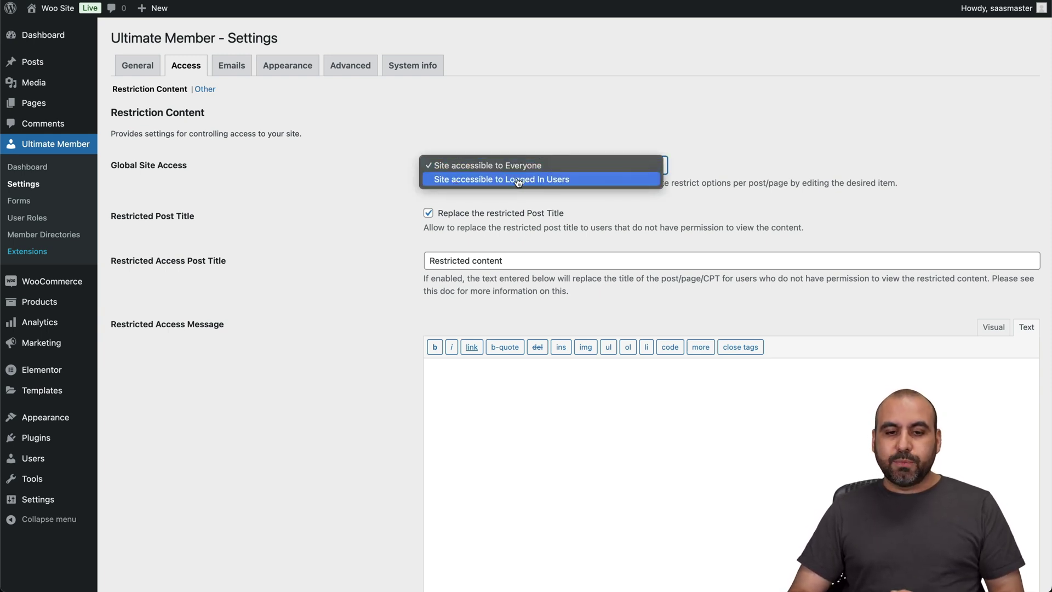
{"action": "left_click", "coordinate": [577, 178]}
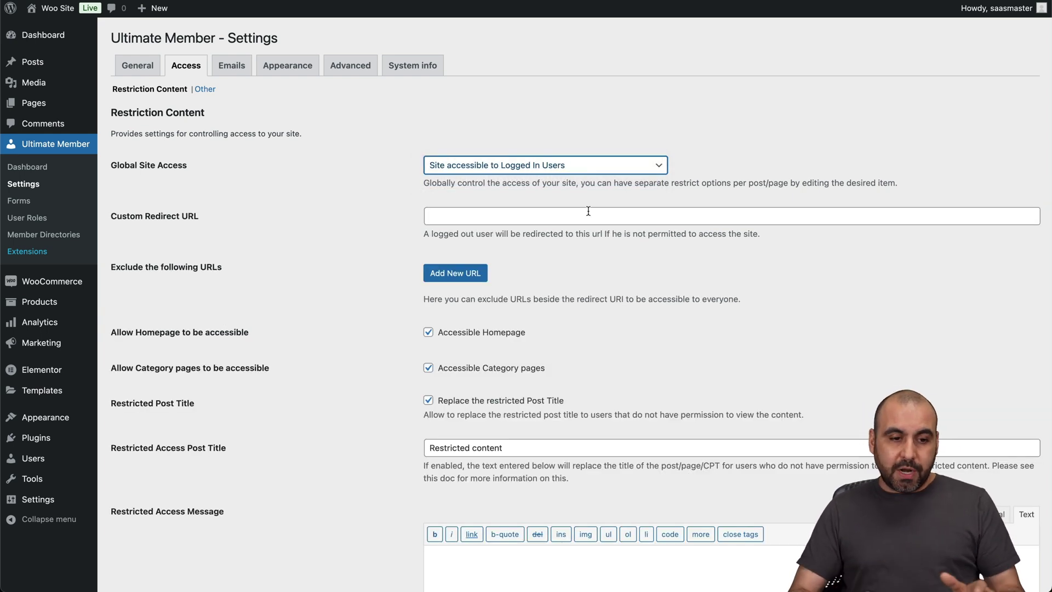
{"action": "left_click", "coordinate": [463, 211]}
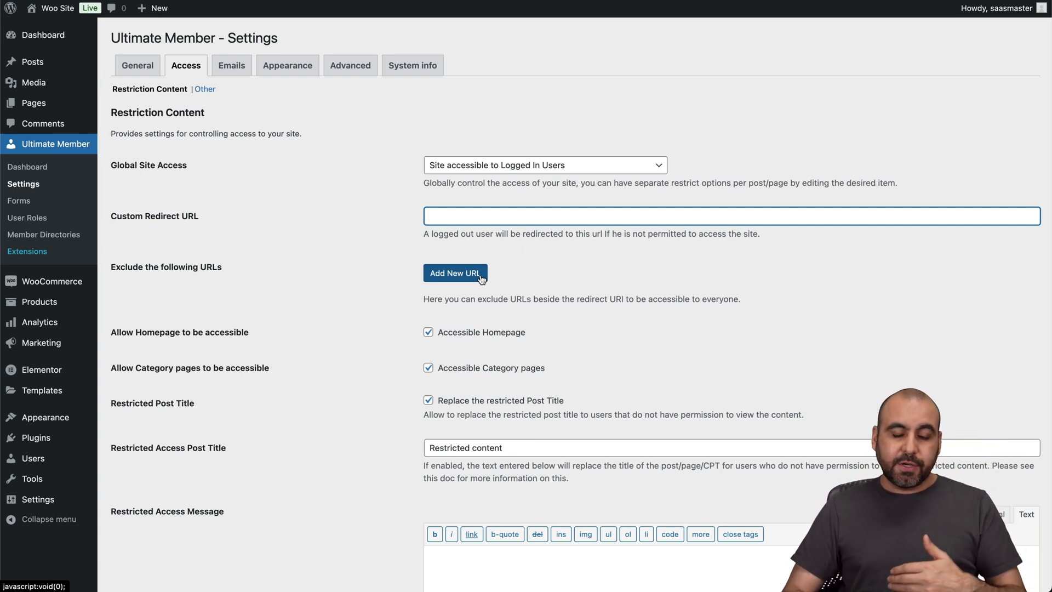
{"action": "scroll", "coordinate": [527, 270], "scroll_direction": "down", "scroll_amount": 1}
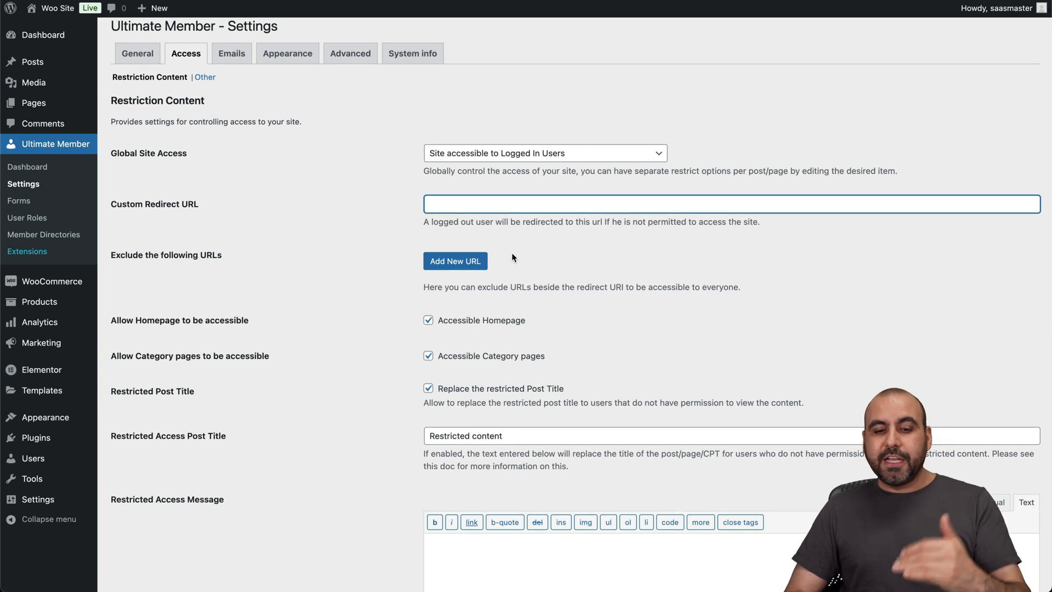
{"action": "scroll", "coordinate": [524, 282], "scroll_direction": "down", "scroll_amount": 5}
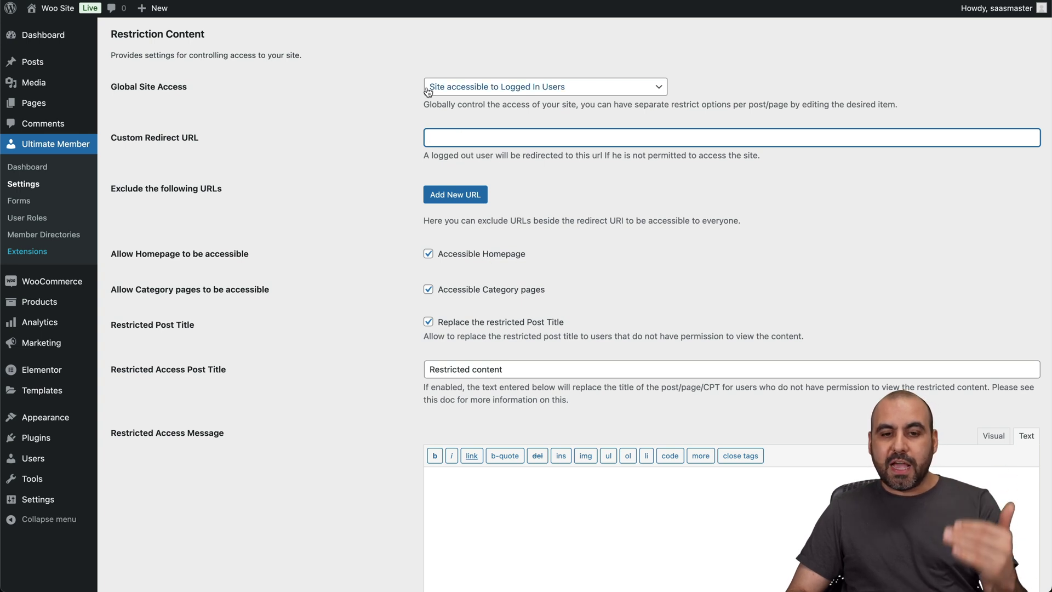
{"action": "left_click", "coordinate": [542, 88]}
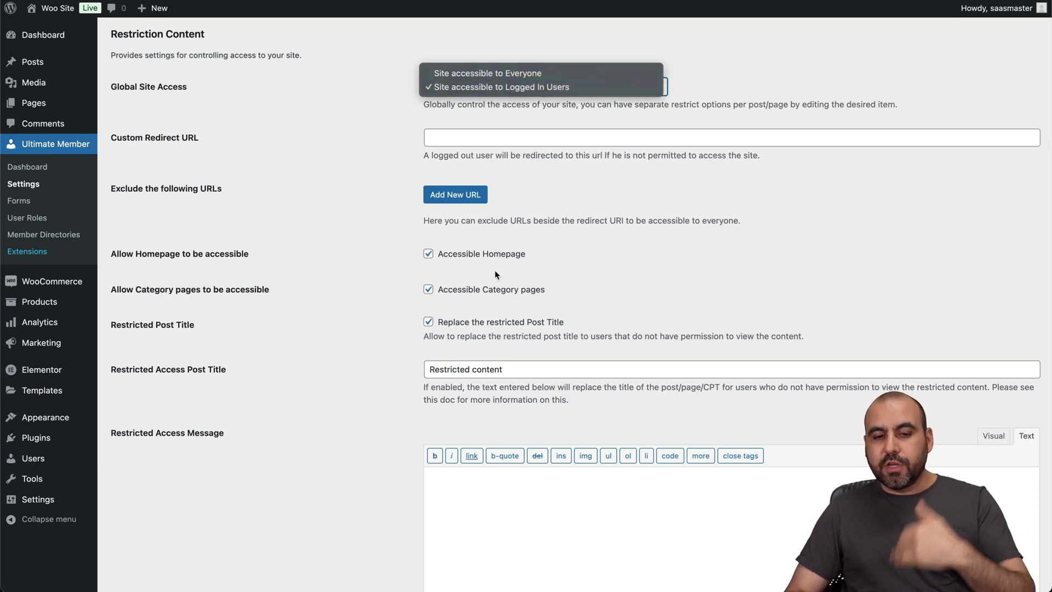
{"action": "left_click", "coordinate": [650, 225]}
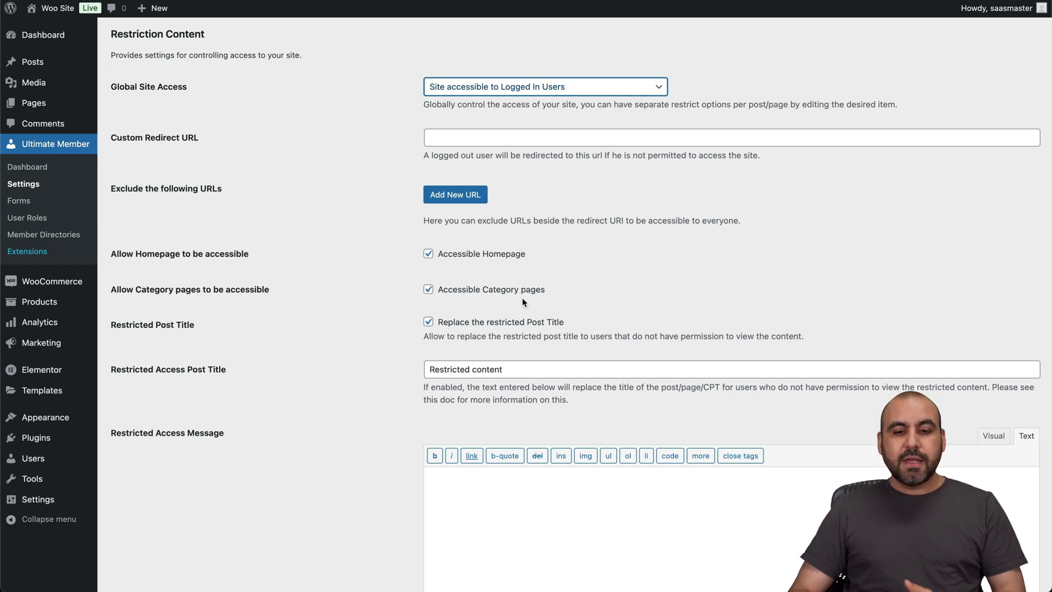
- Review the restricted access message editor in visual and text modes
{"action": "scroll", "coordinate": [501, 303], "scroll_direction": "down", "scroll_amount": 3}
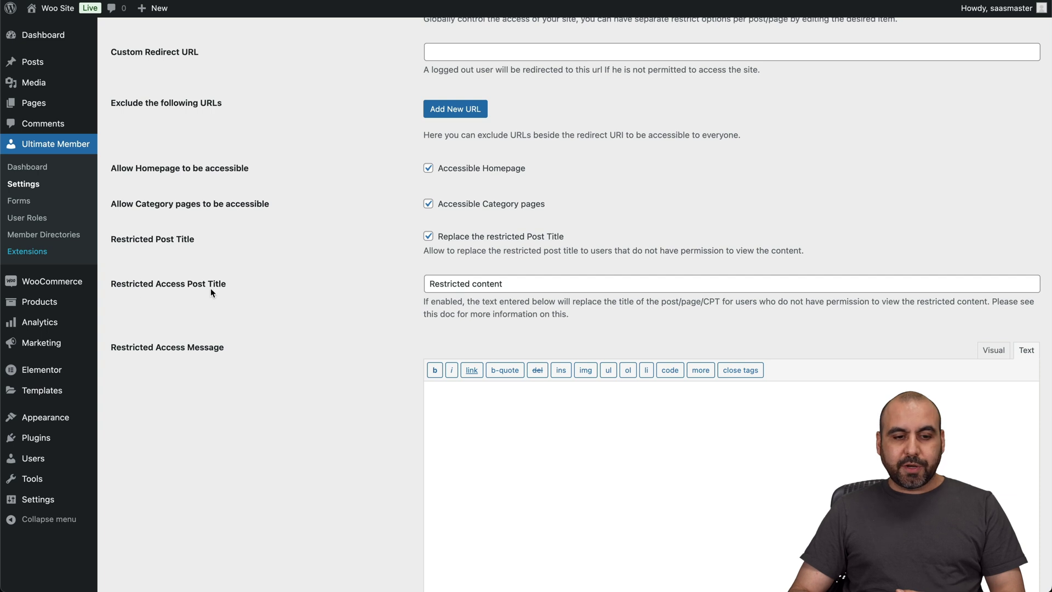
{"action": "scroll", "coordinate": [423, 296], "scroll_direction": "down", "scroll_amount": 3}
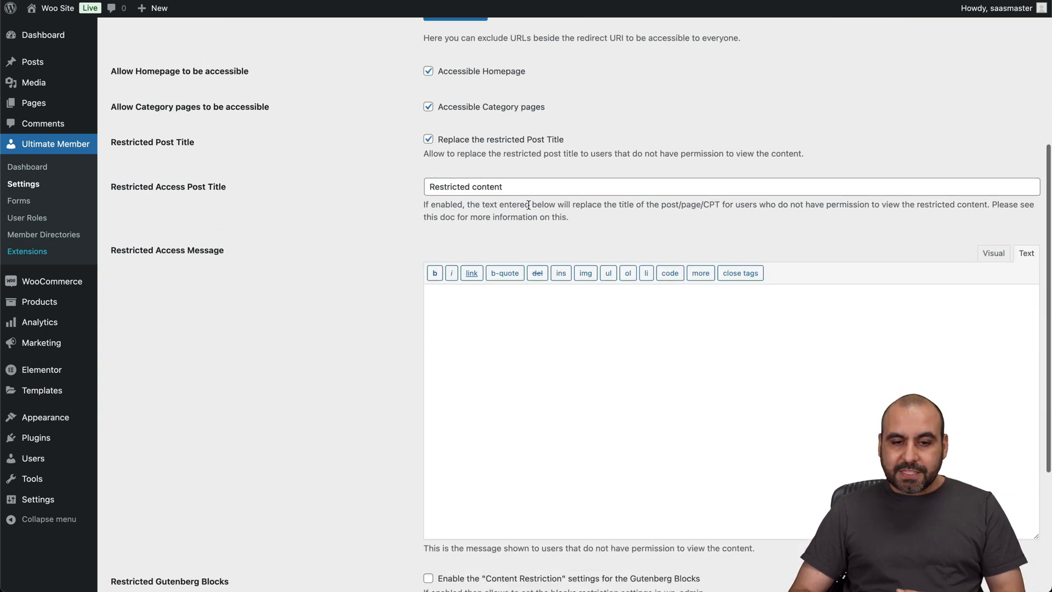
{"action": "left_click", "coordinate": [538, 327]}
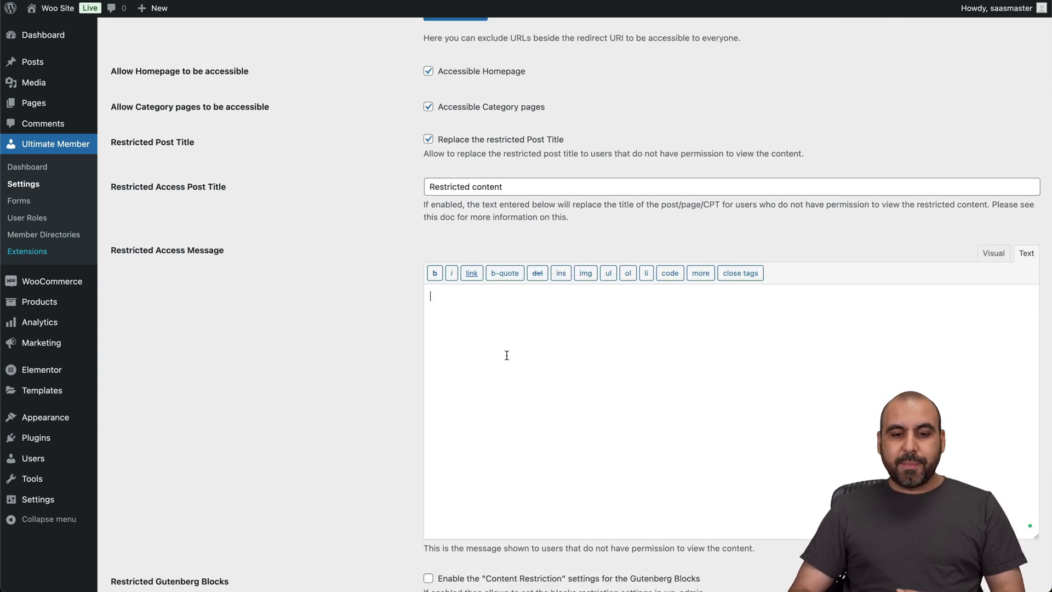
{"action": "scroll", "coordinate": [508, 359], "scroll_direction": "down", "scroll_amount": 6}
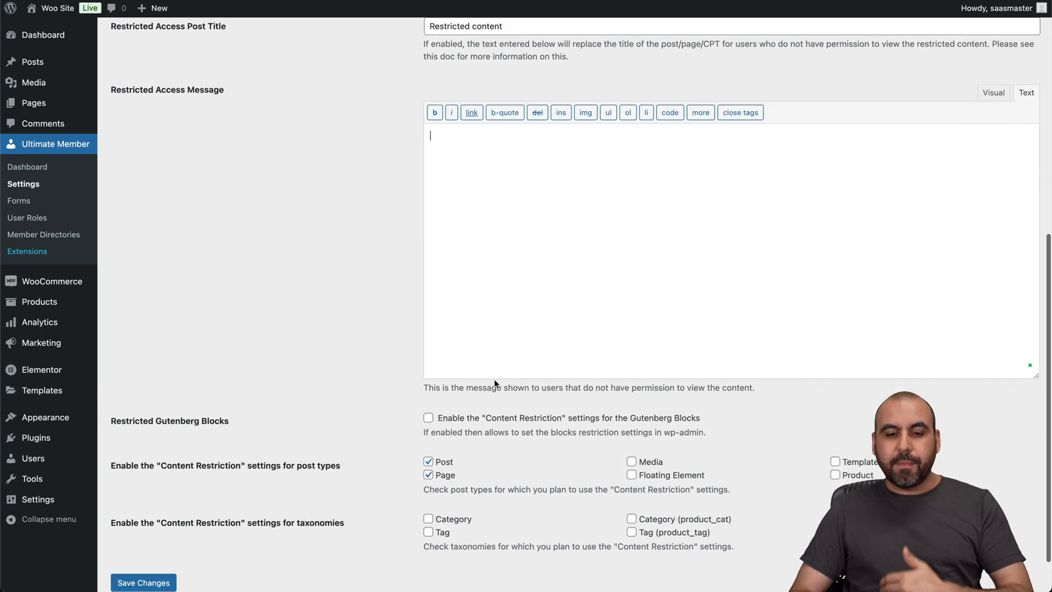
{"action": "left_click", "coordinate": [992, 56]}
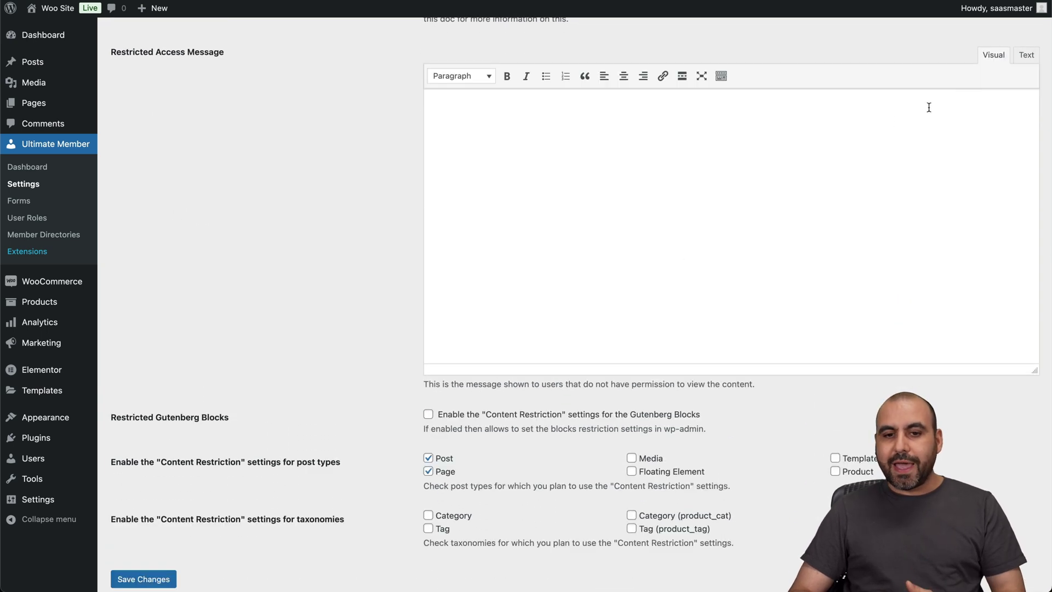
{"action": "left_click", "coordinate": [1023, 57]}
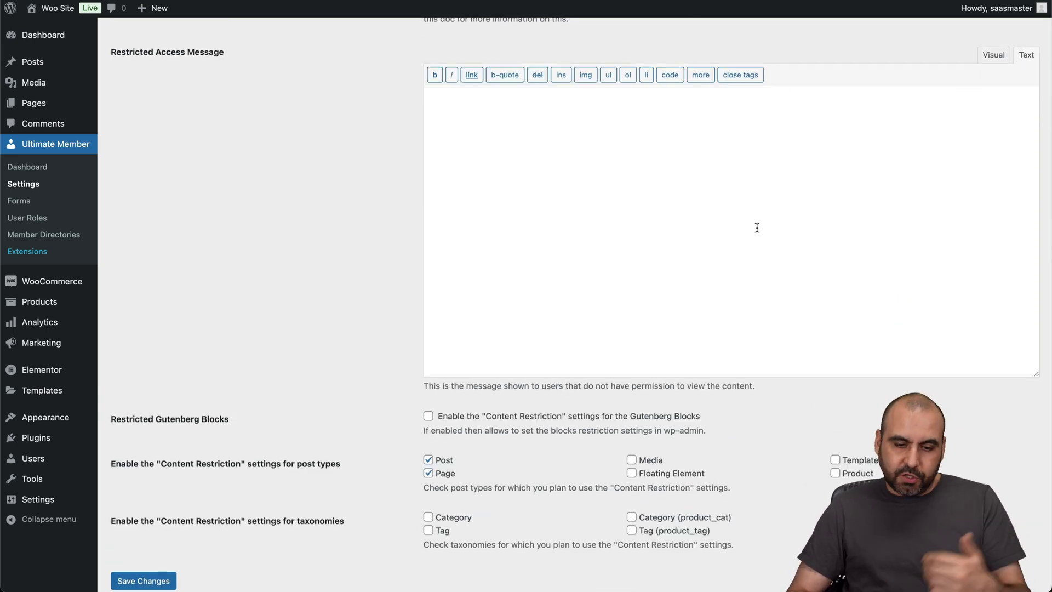
{"action": "scroll", "coordinate": [745, 236], "scroll_direction": "down", "scroll_amount": 2}
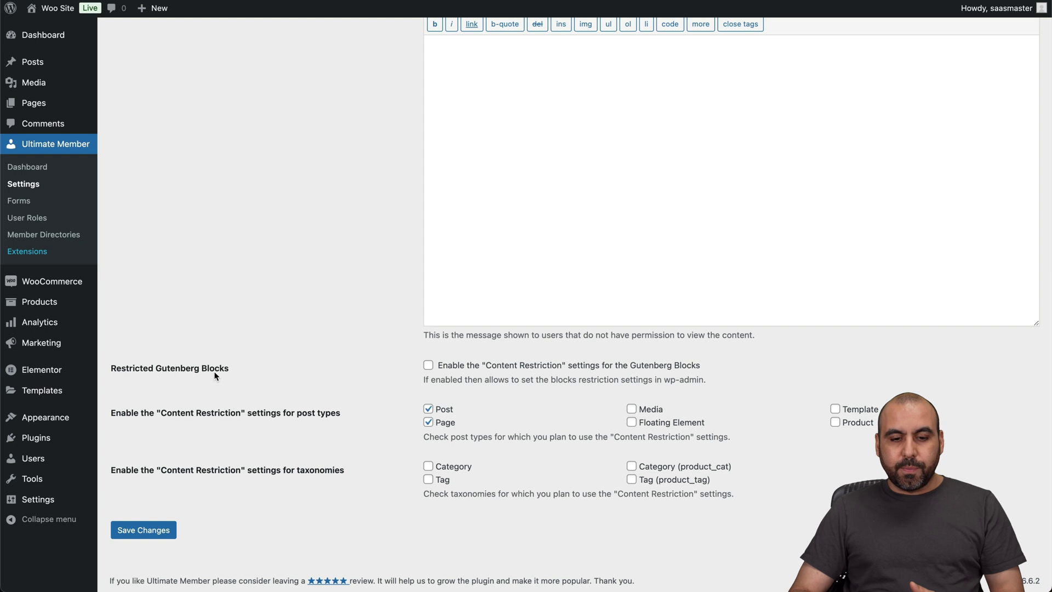
- Leave Gutenberg block restriction off, enable restriction for Product posts, and save the settings
{"action": "left_click", "coordinate": [428, 365]}
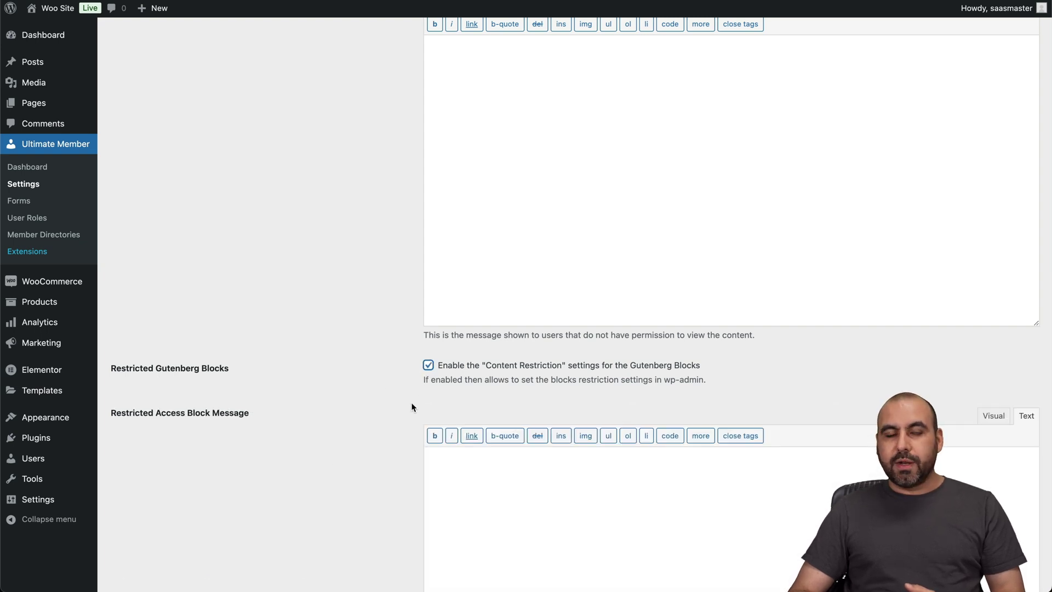
{"action": "scroll", "coordinate": [407, 415], "scroll_direction": "down", "scroll_amount": 5}
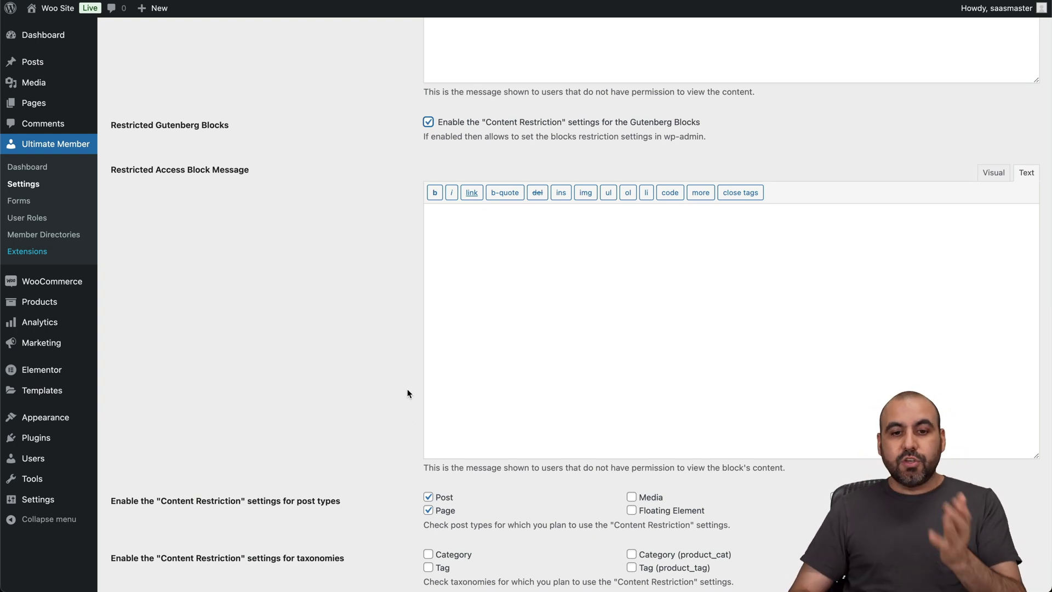
{"action": "left_click", "coordinate": [428, 122]}
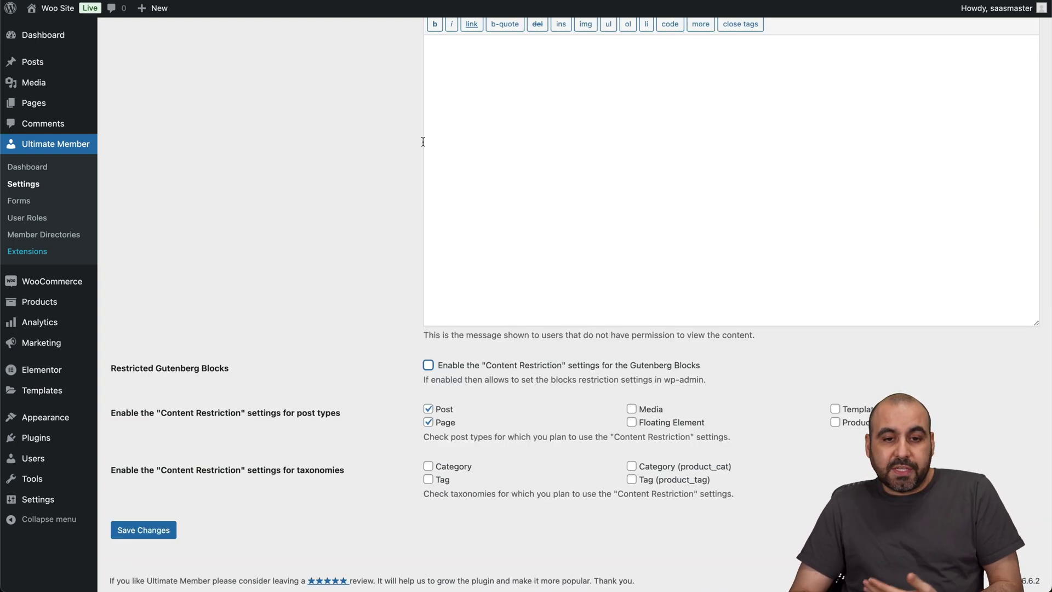
{"action": "scroll", "coordinate": [385, 272], "scroll_direction": "up", "scroll_amount": 5}
{"action": "right_click", "coordinate": [385, 273]}
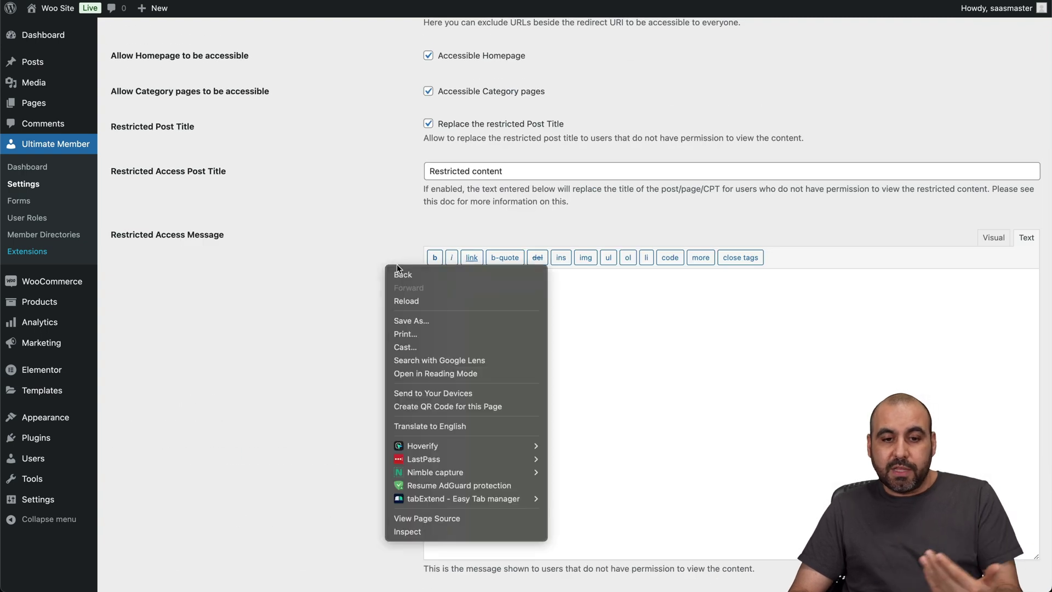
{"action": "left_click", "coordinate": [282, 318]}
{"action": "scroll", "coordinate": [282, 317], "scroll_direction": "down", "scroll_amount": 5}
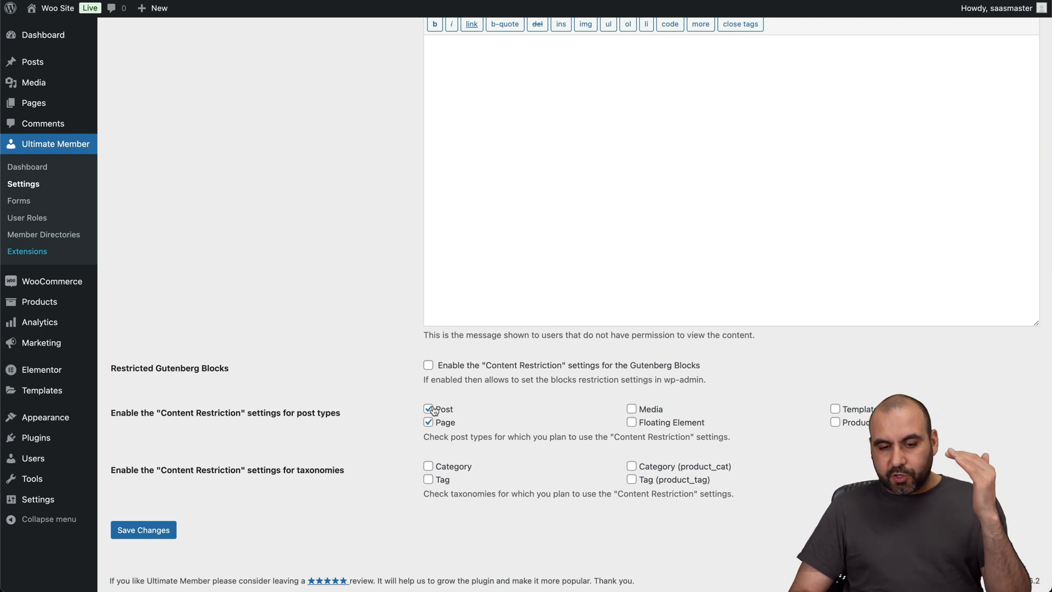
{"action": "left_click", "coordinate": [834, 422]}
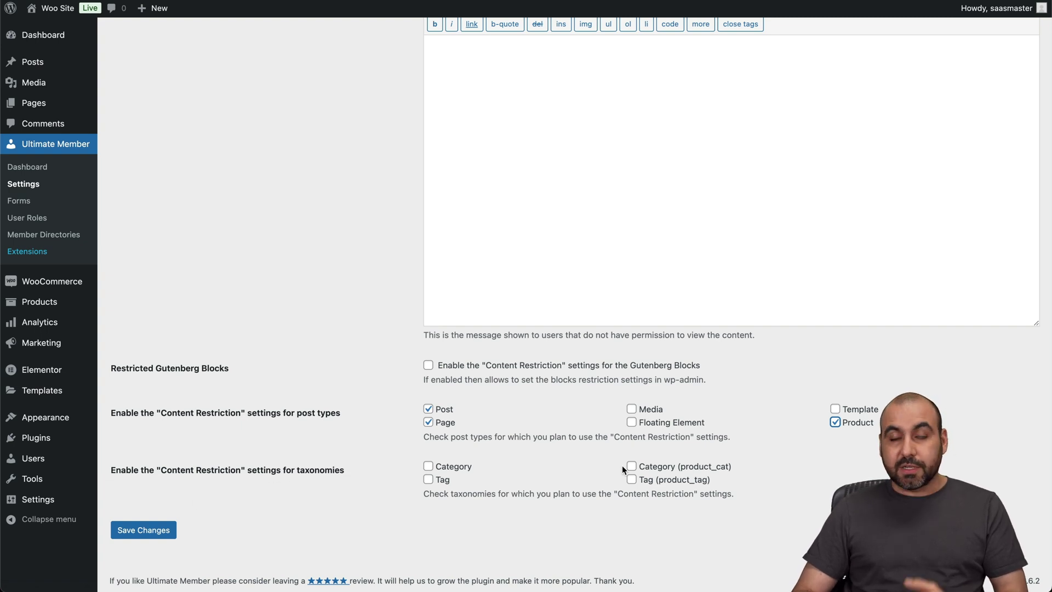
{"action": "left_click", "coordinate": [157, 529]}
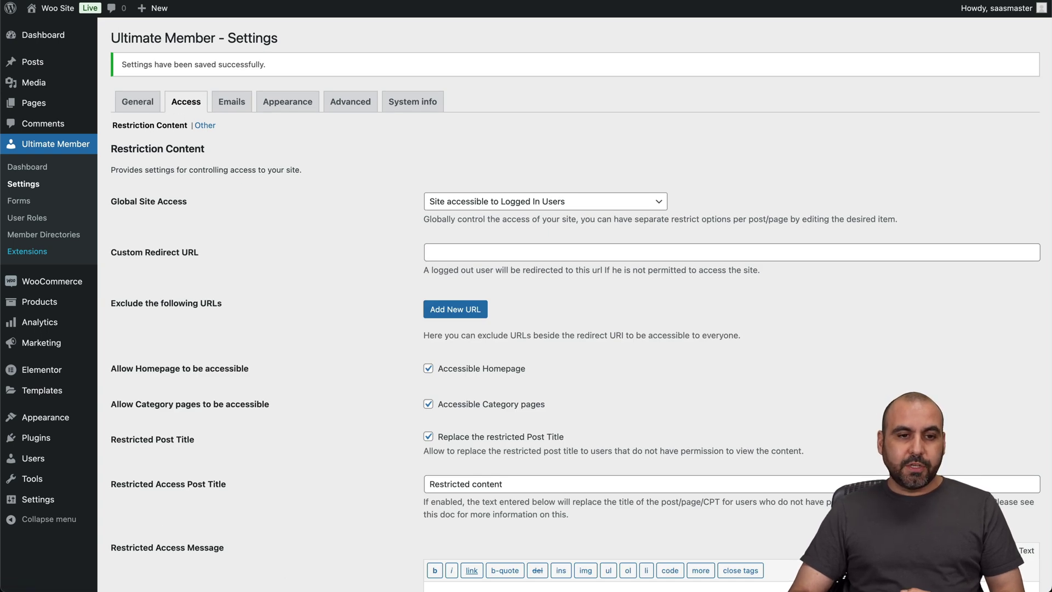
- In a private window, confirm Shop is blocked for visitors, then start filling the Register form
{"action": "key", "text": "ctrl+shift+n"}
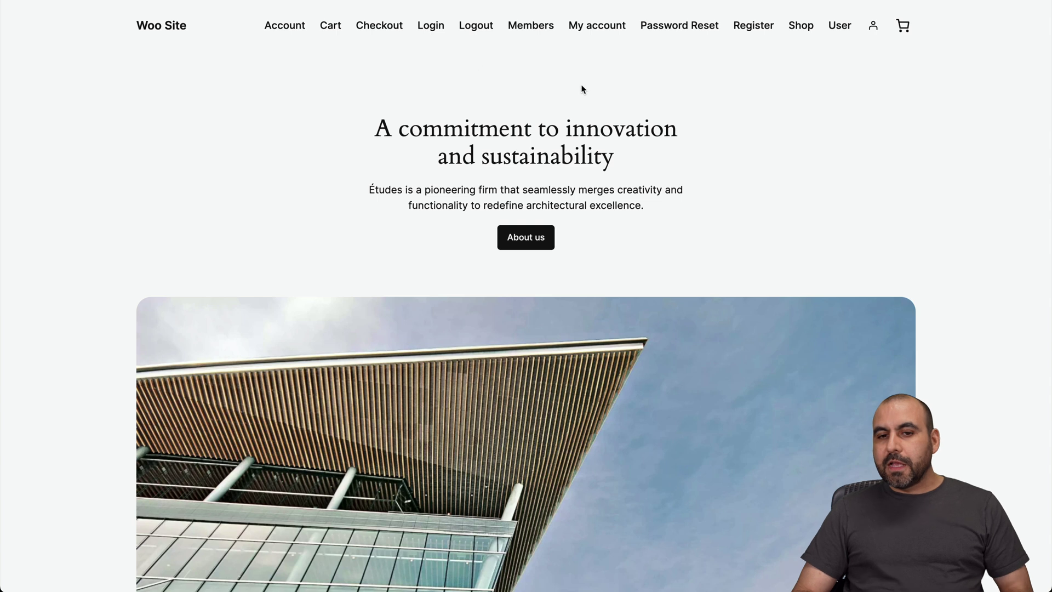
{"action": "left_click", "coordinate": [796, 32]}
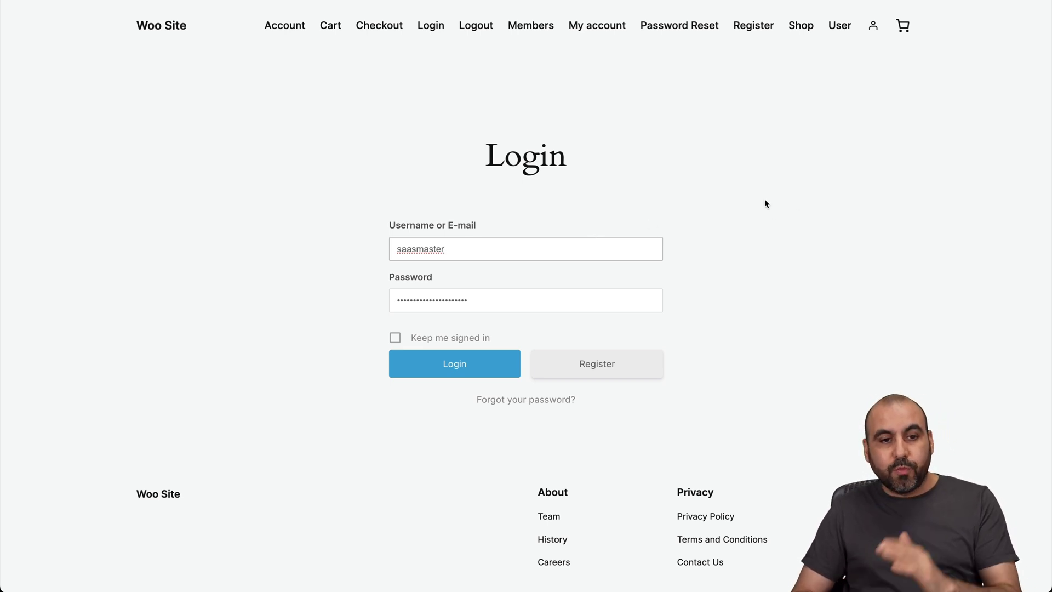
{"action": "left_click", "coordinate": [182, 27]}
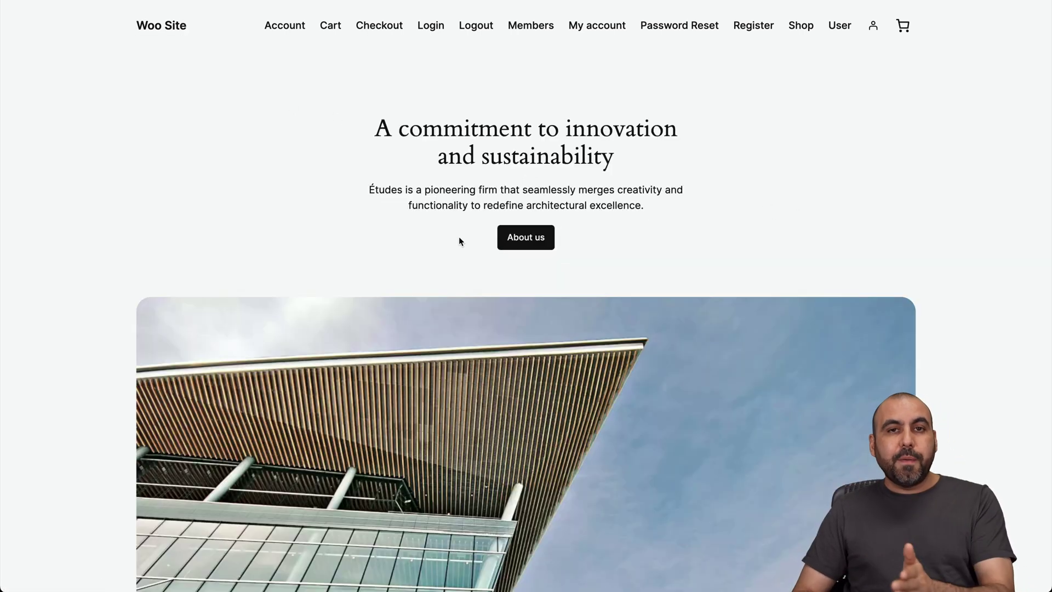
{"action": "left_click", "coordinate": [755, 28]}
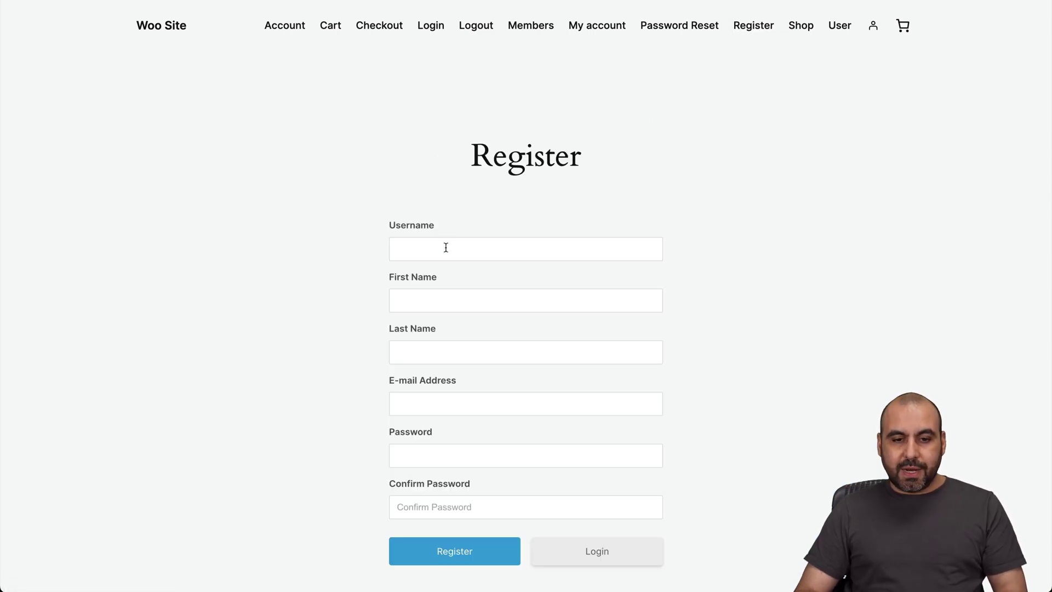
{"action": "left_click", "coordinate": [446, 247]}
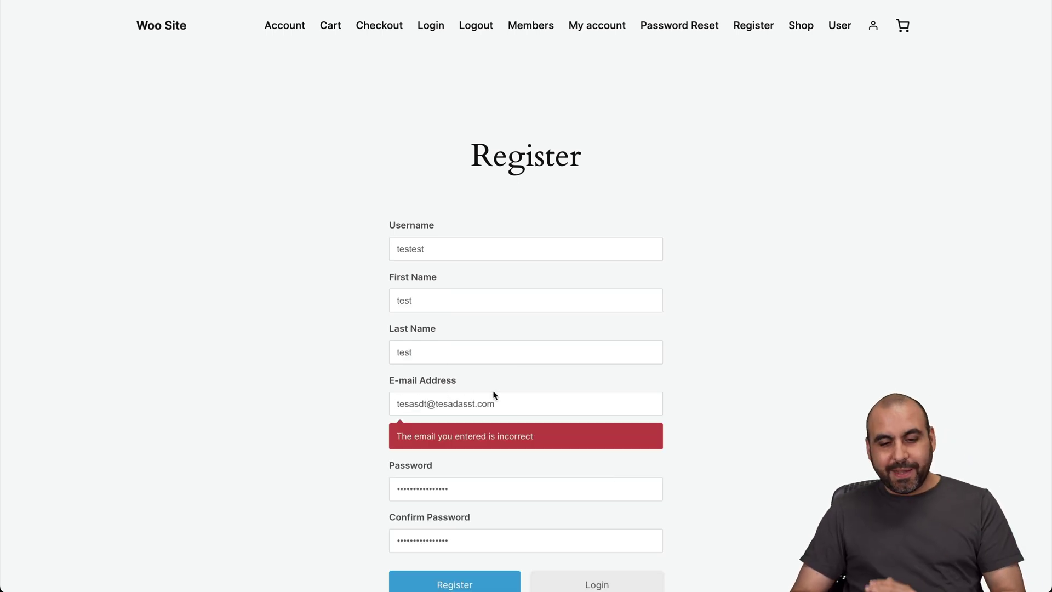
- Submit the test registration and view the member's Posts on the profile
{"action": "left_click", "coordinate": [455, 584]}
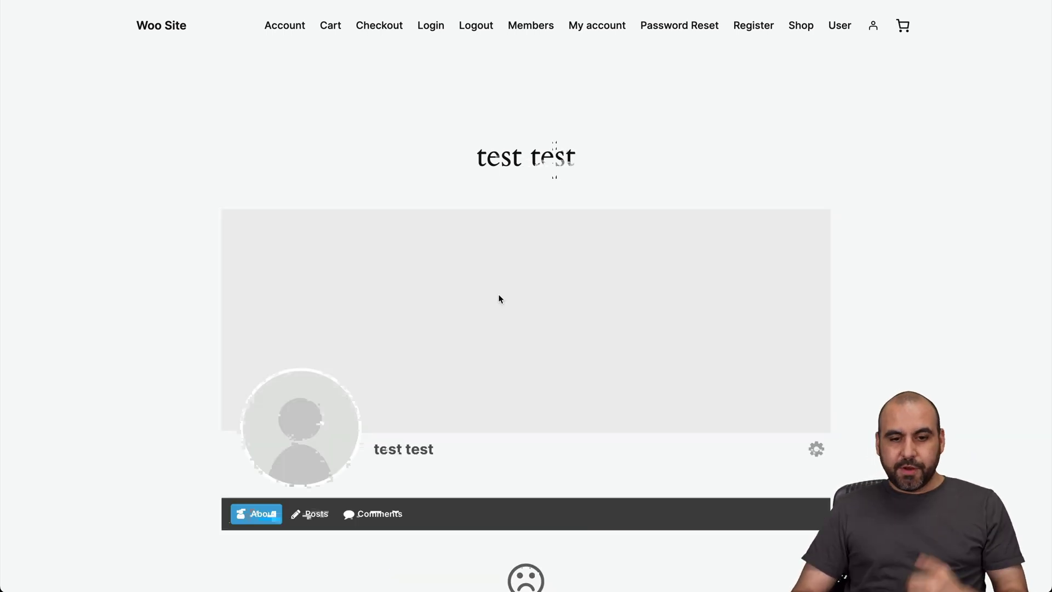
{"action": "scroll", "coordinate": [498, 294], "scroll_direction": "down", "scroll_amount": 3}
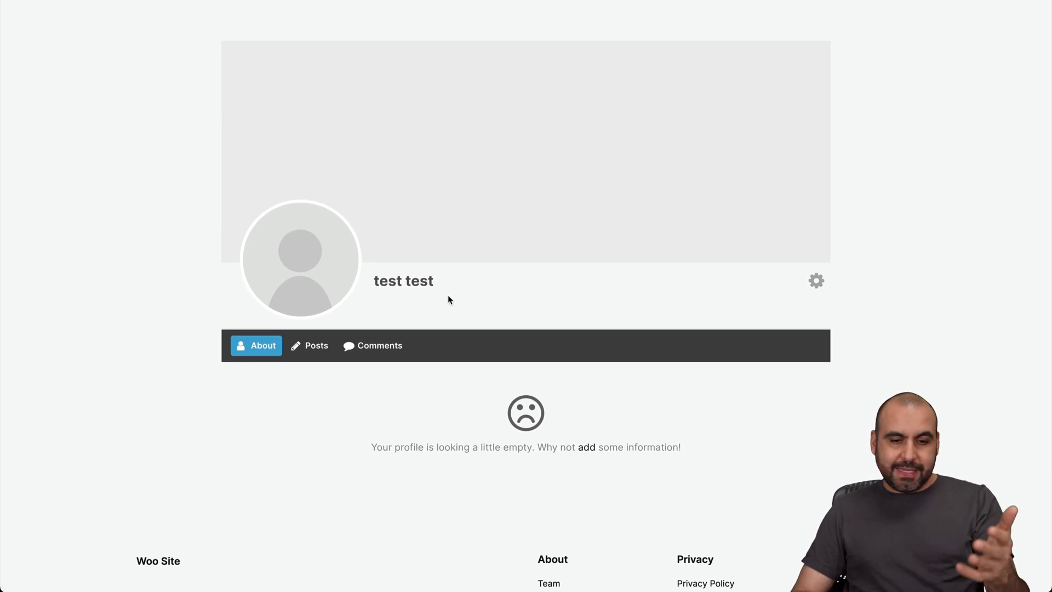
{"action": "scroll", "coordinate": [460, 299], "scroll_direction": "down", "scroll_amount": 1}
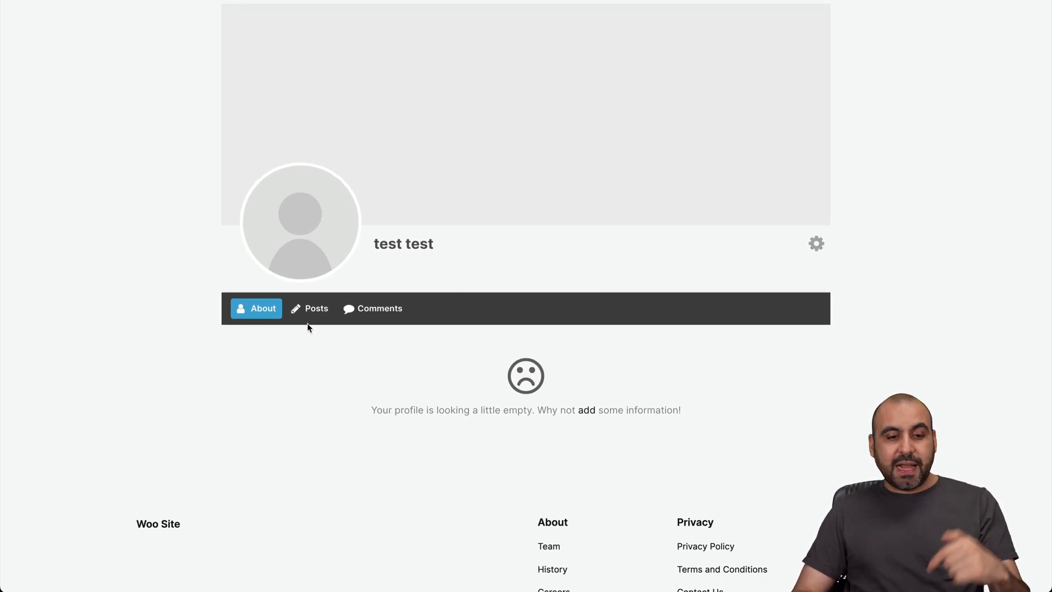
{"action": "left_click", "coordinate": [310, 308]}
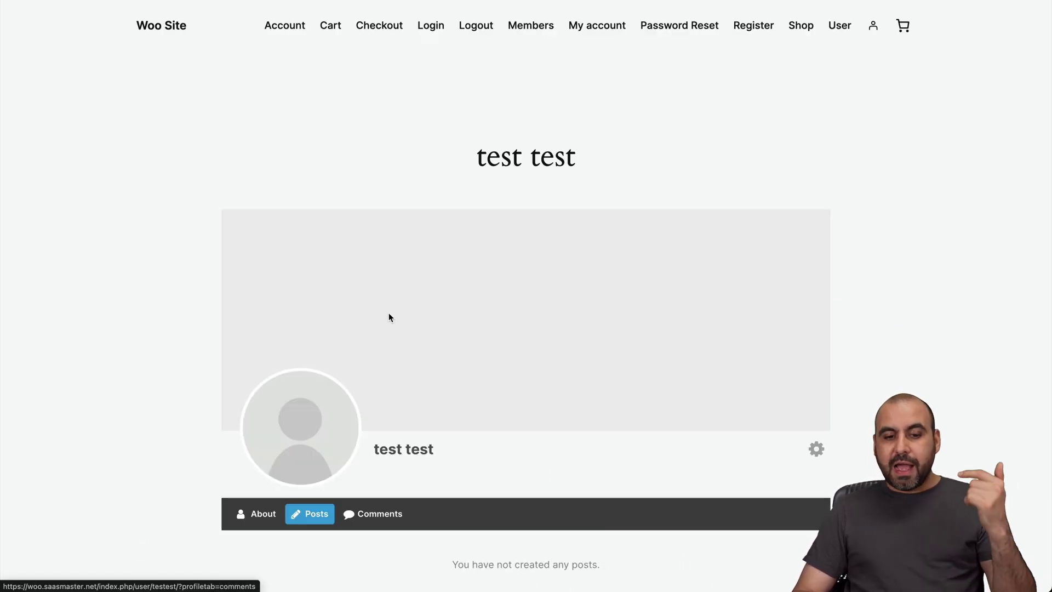
{"action": "scroll", "coordinate": [398, 467], "scroll_direction": "down", "scroll_amount": 4}
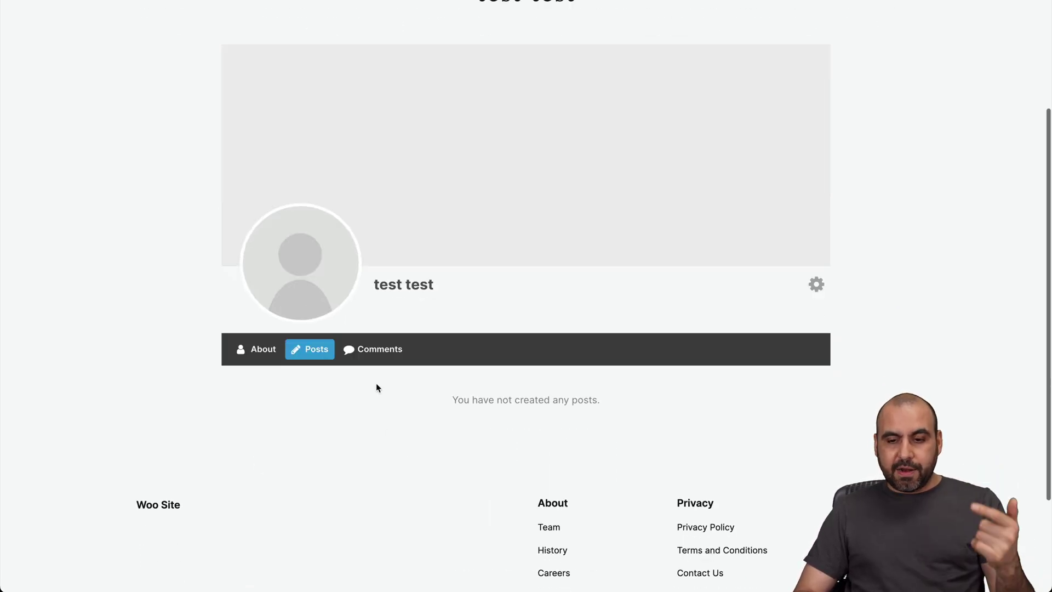
- Review the member's account settings, including the Password and Privacy sections
{"action": "left_click", "coordinate": [822, 283]}
{"action": "left_click", "coordinate": [817, 309]}
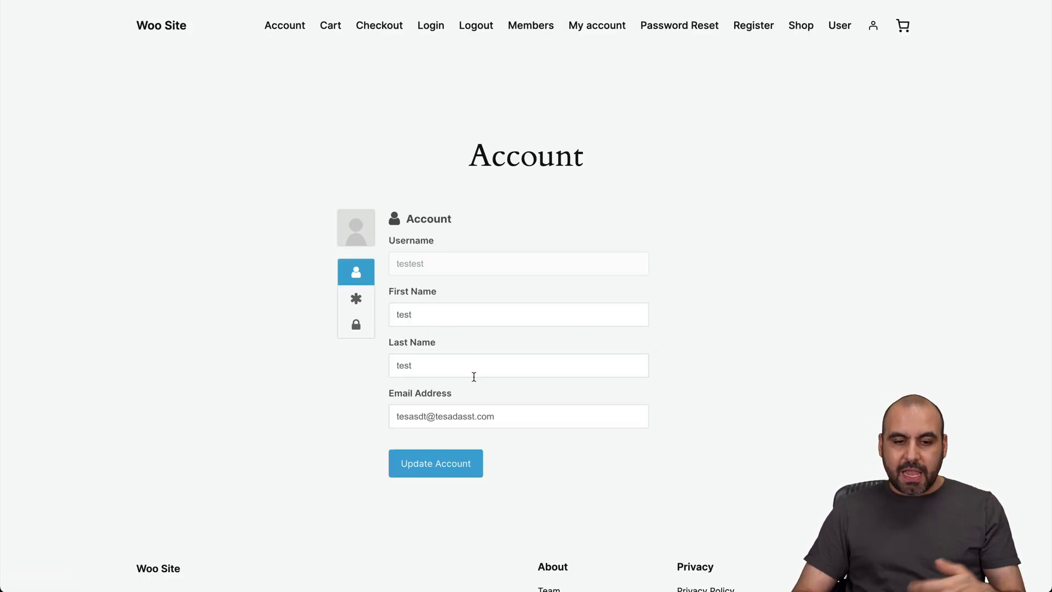
{"action": "left_click", "coordinate": [356, 298]}
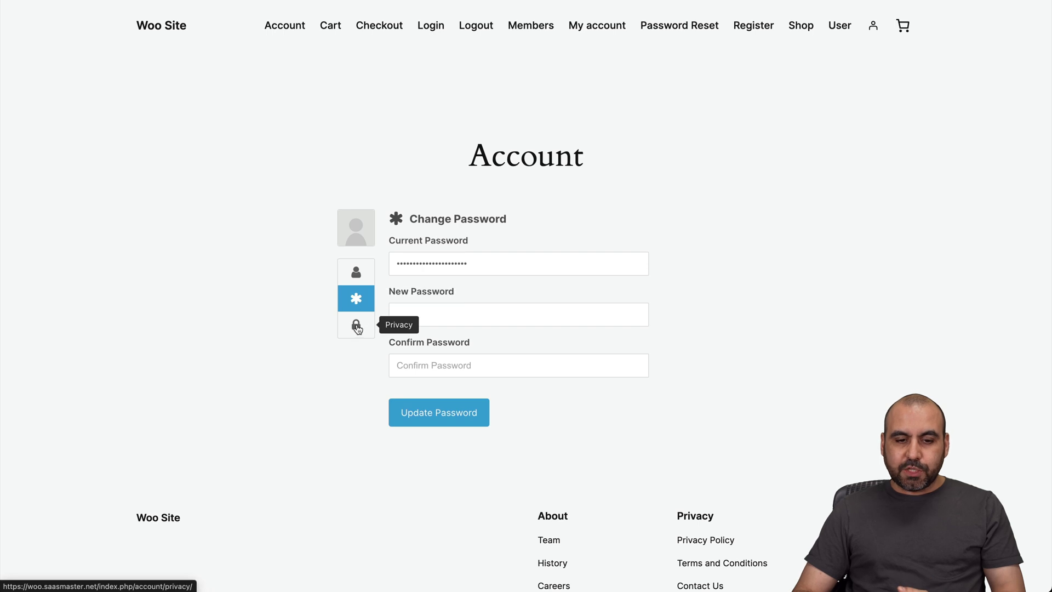
{"action": "left_click", "coordinate": [357, 326]}
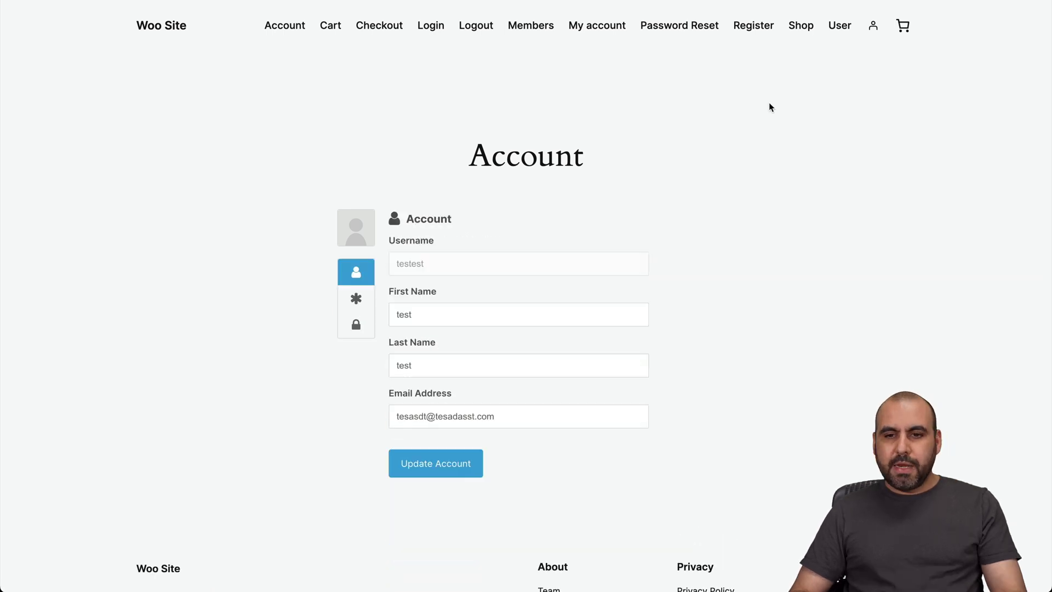
- Browse the Shop, view the Baby (Copy) product, then log out from My account
{"action": "left_click", "coordinate": [801, 28]}
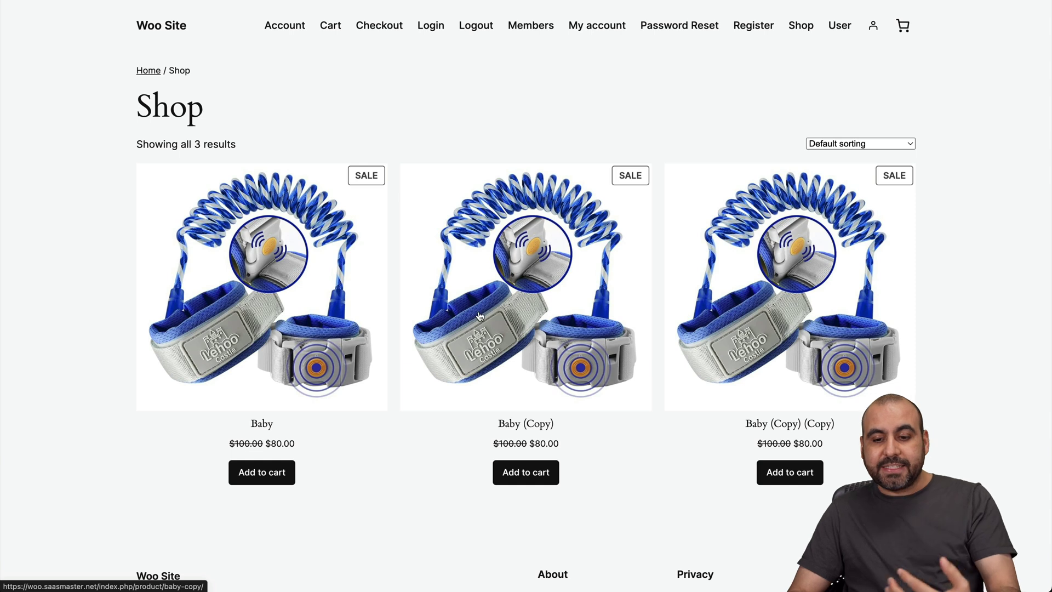
{"action": "scroll", "coordinate": [476, 314], "scroll_direction": "down", "scroll_amount": 4}
{"action": "scroll", "coordinate": [479, 311], "scroll_direction": "up", "scroll_amount": 4}
{"action": "scroll", "coordinate": [478, 311], "scroll_direction": "down", "scroll_amount": 1}
{"action": "scroll", "coordinate": [527, 301], "scroll_direction": "up", "scroll_amount": 1}
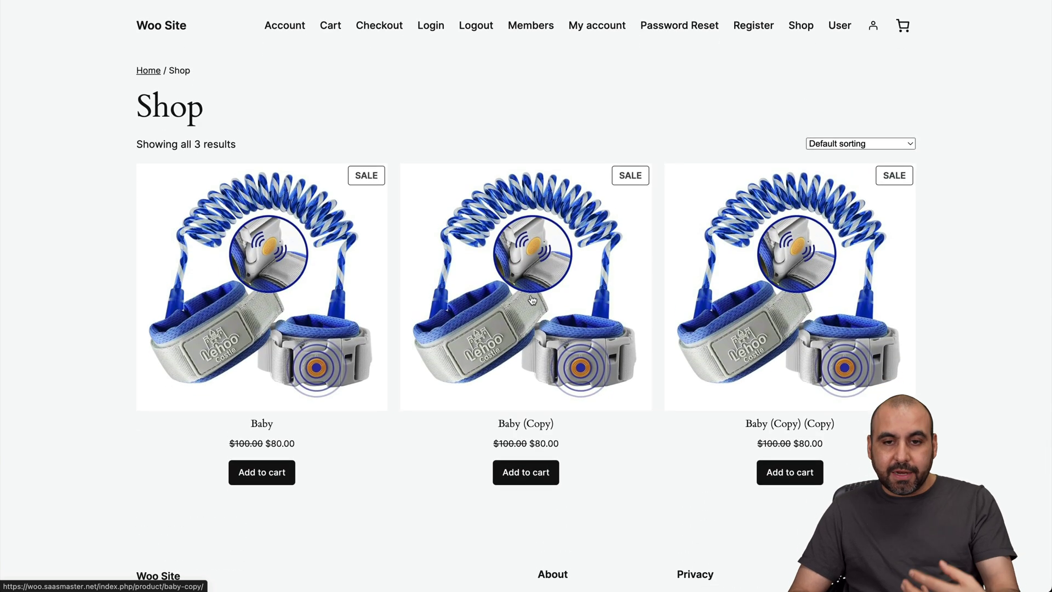
{"action": "left_click", "coordinate": [532, 300]}
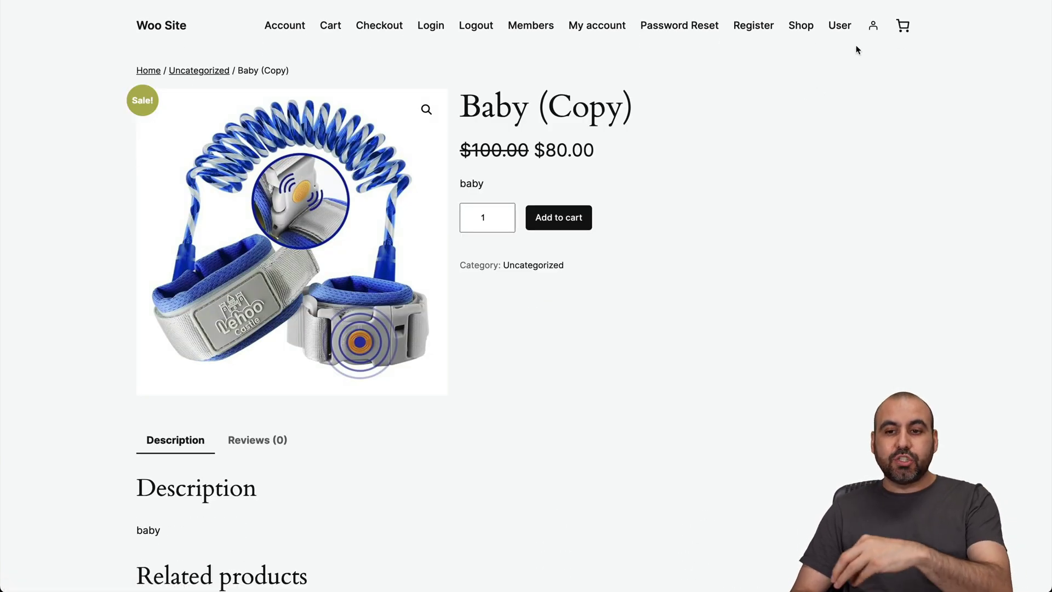
{"action": "left_click", "coordinate": [873, 29]}
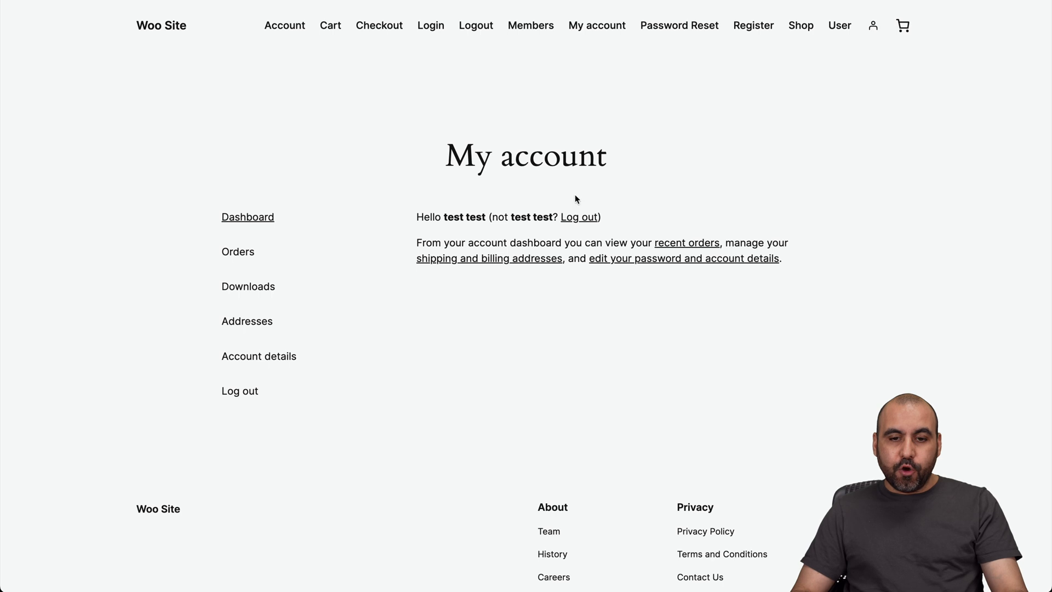
{"action": "left_click", "coordinate": [579, 217]}
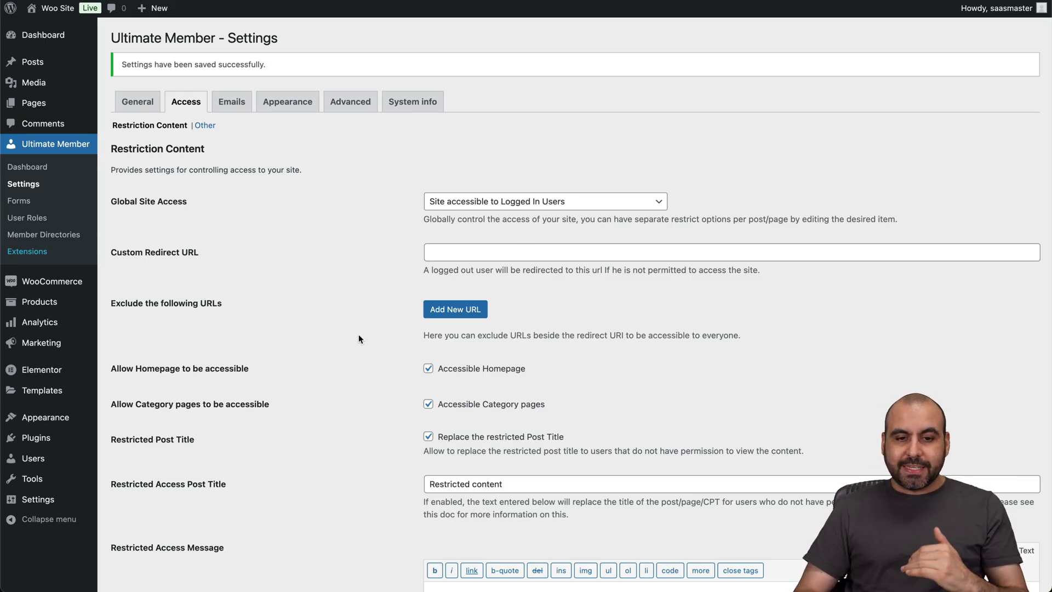
- Check the Access 'Other' sub-tab, then view Ultimate Member's Emails notification list
{"action": "scroll", "coordinate": [359, 336], "scroll_direction": "down", "scroll_amount": 10}
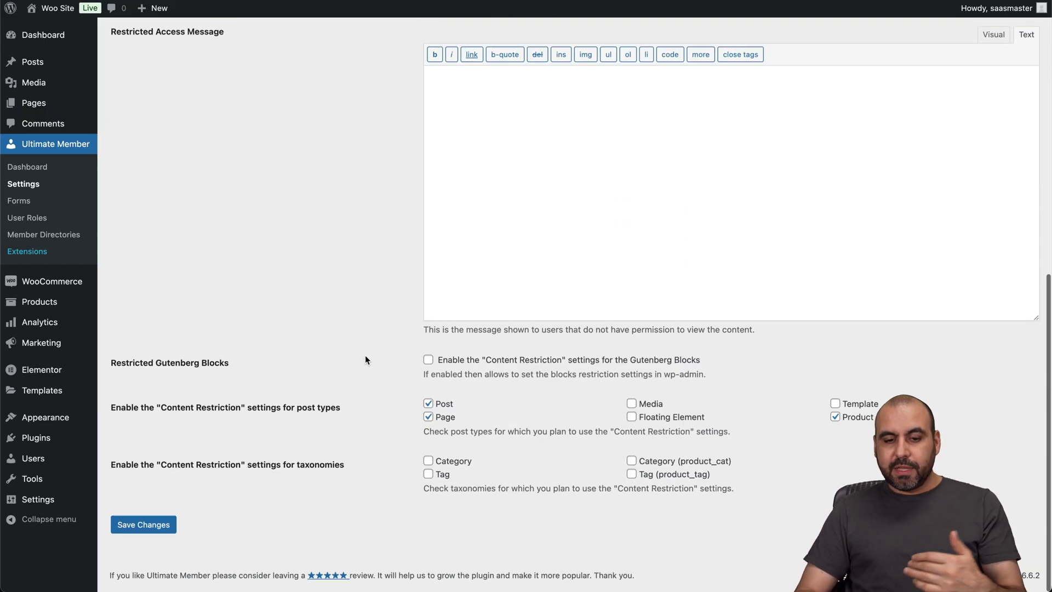
{"action": "scroll", "coordinate": [338, 423], "scroll_direction": "up", "scroll_amount": 10}
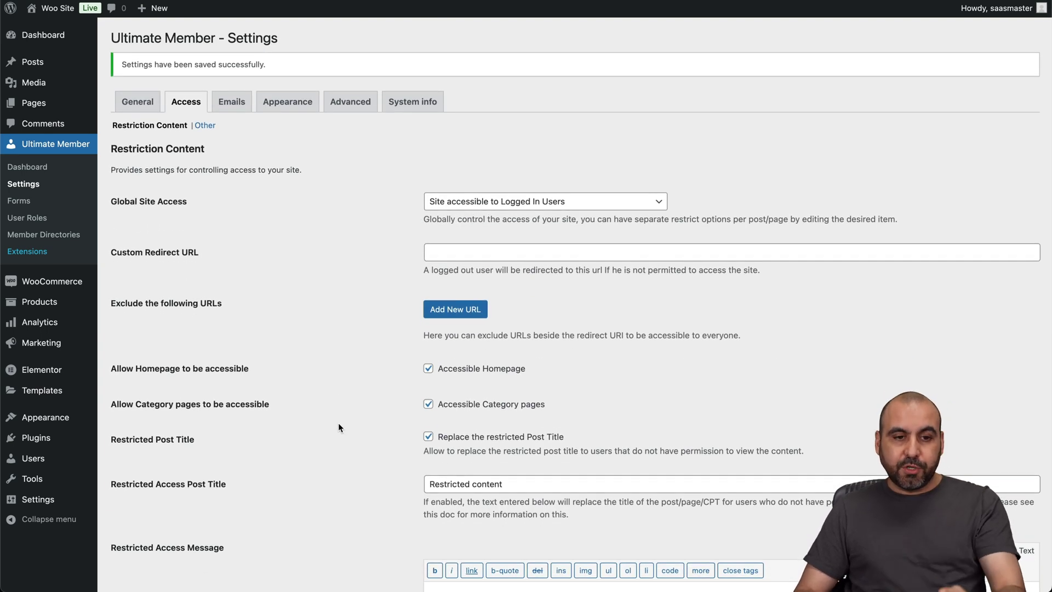
{"action": "left_click", "coordinate": [211, 126]}
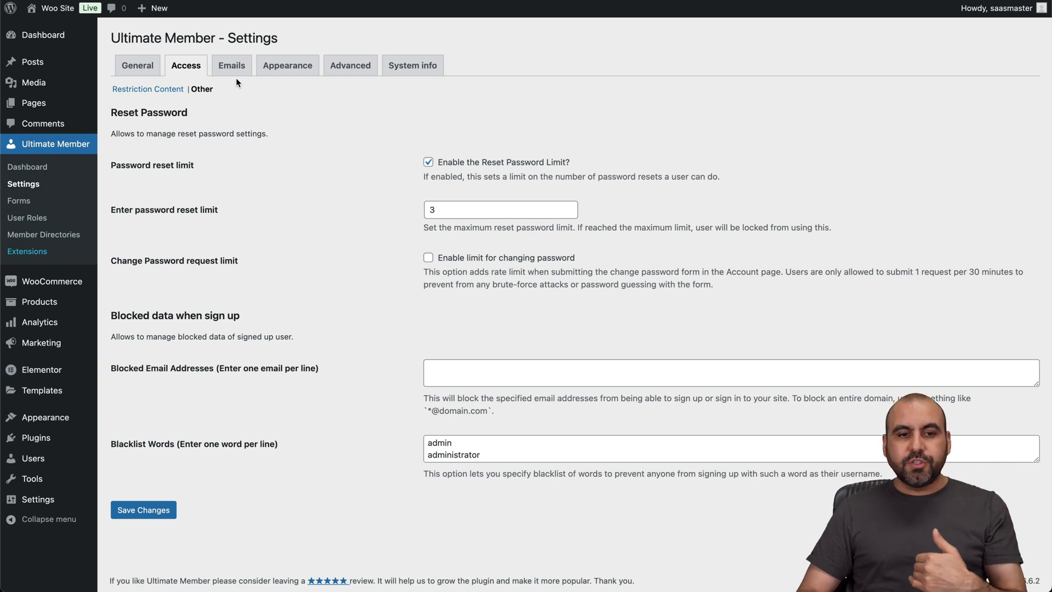
{"action": "left_click", "coordinate": [232, 66]}
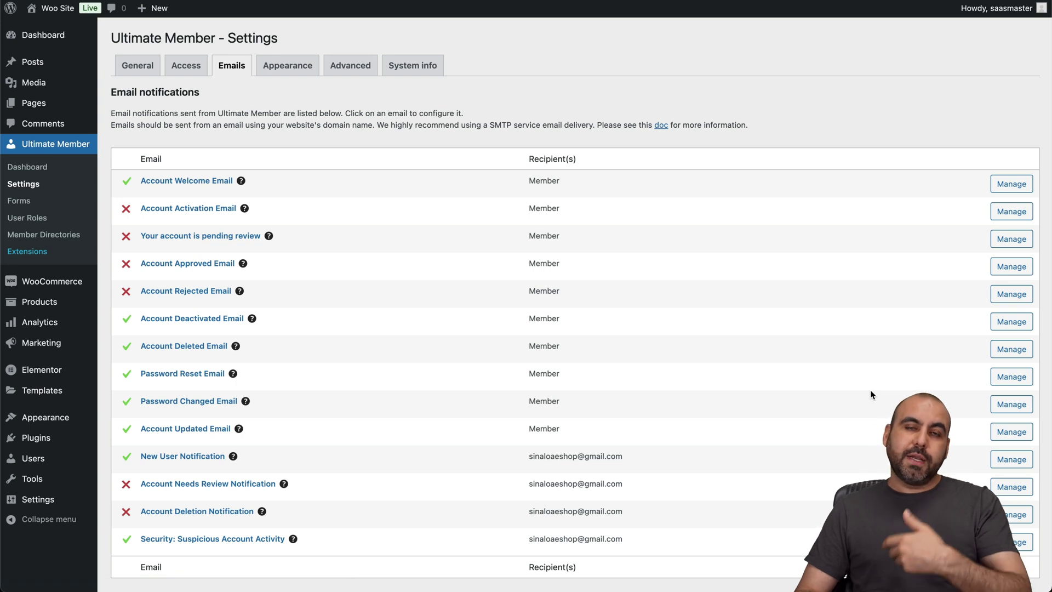
- Review the Profile, Registration Form and Login Form appearance options, then the Advanced settings and Forms list
{"action": "left_click", "coordinate": [282, 70]}
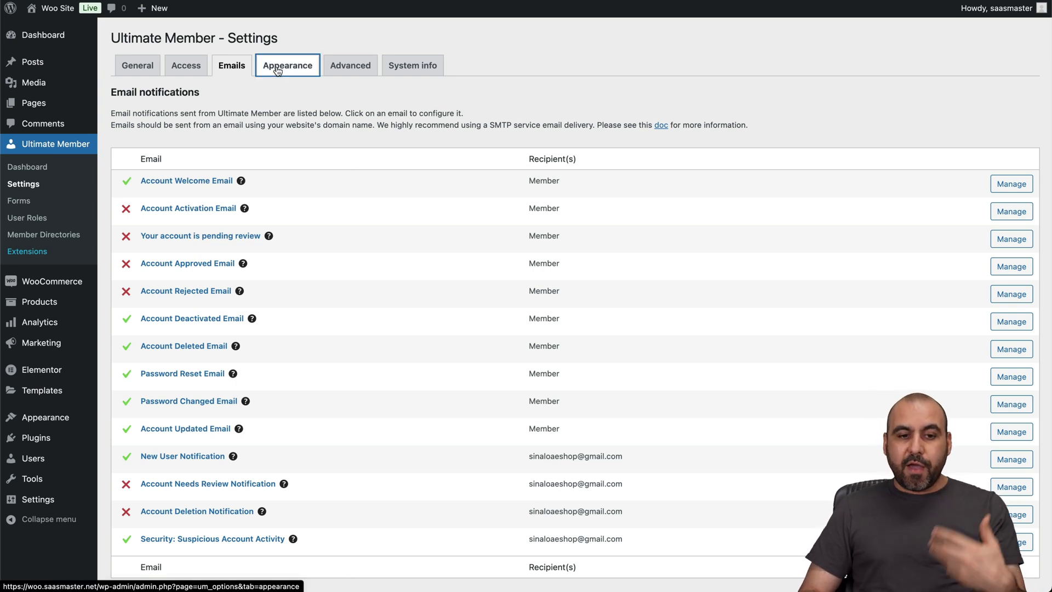
{"action": "scroll", "coordinate": [291, 415], "scroll_direction": "down", "scroll_amount": 10}
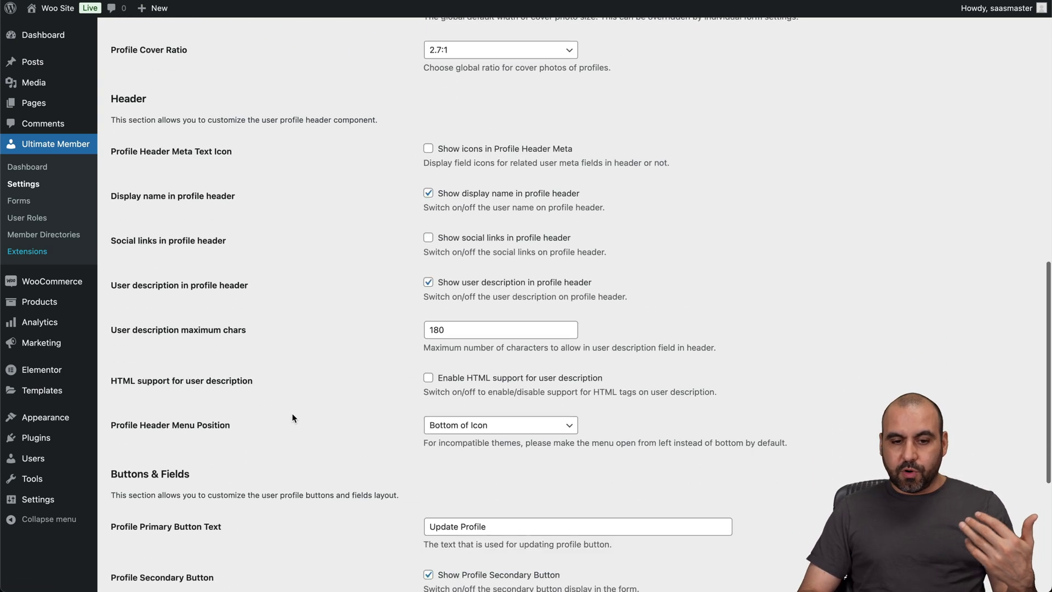
{"action": "scroll", "coordinate": [292, 416], "scroll_direction": "up", "scroll_amount": 15}
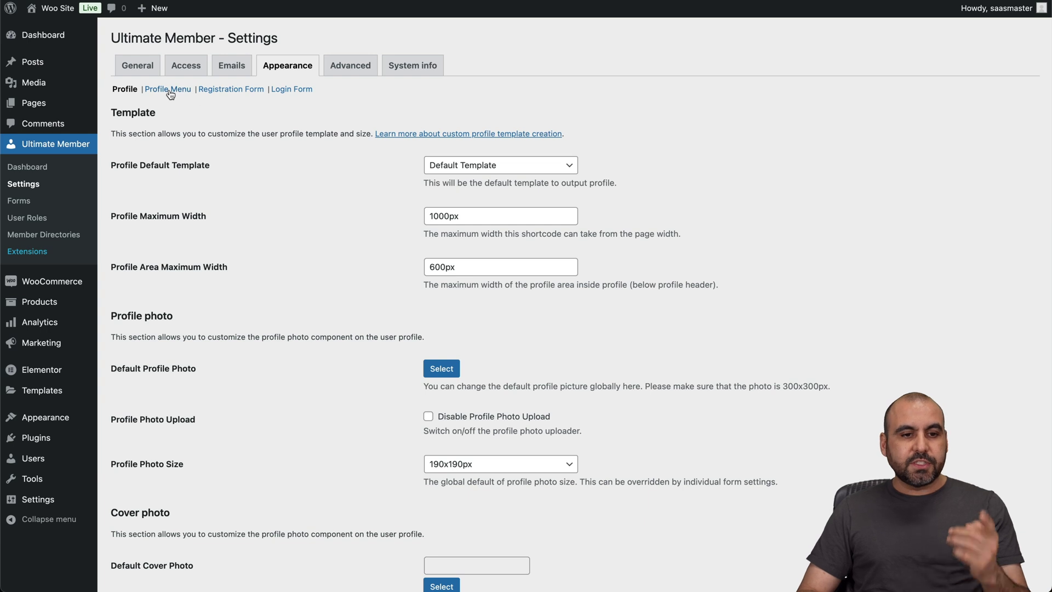
{"action": "left_click", "coordinate": [237, 90]}
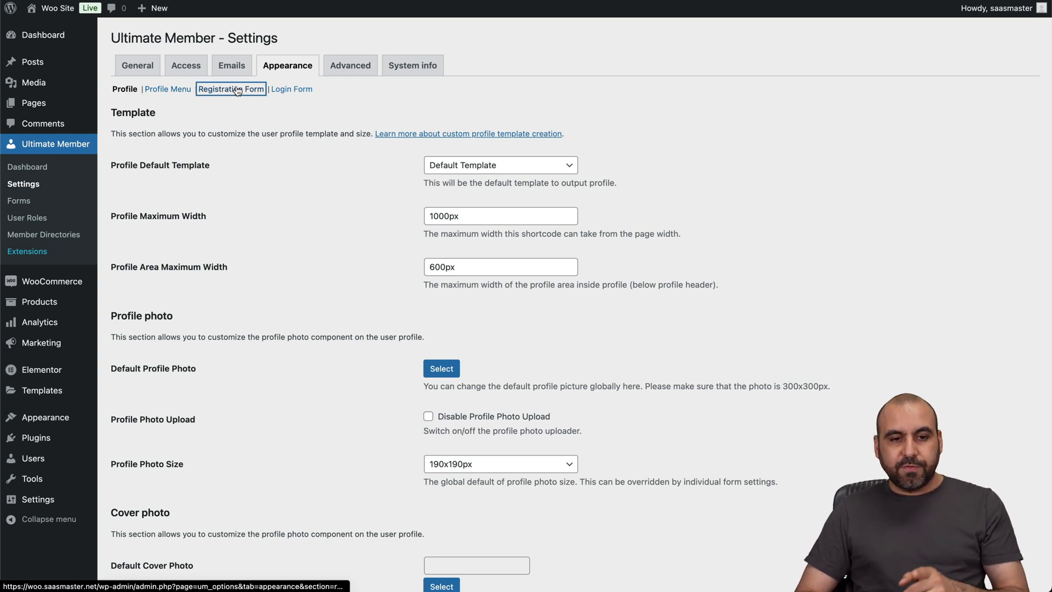
{"action": "left_click", "coordinate": [293, 89]}
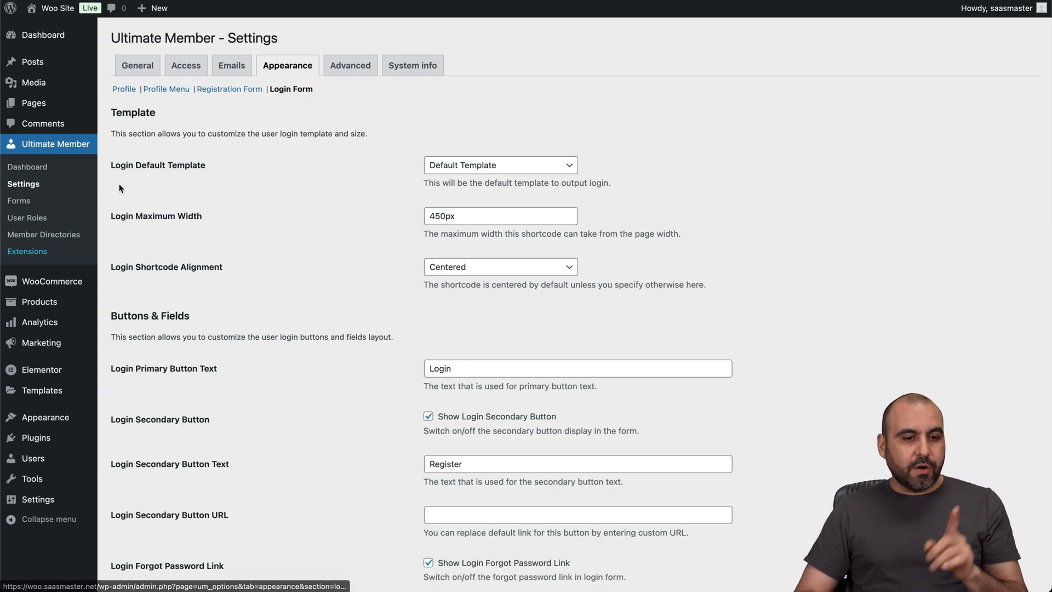
{"action": "left_click", "coordinate": [358, 66]}
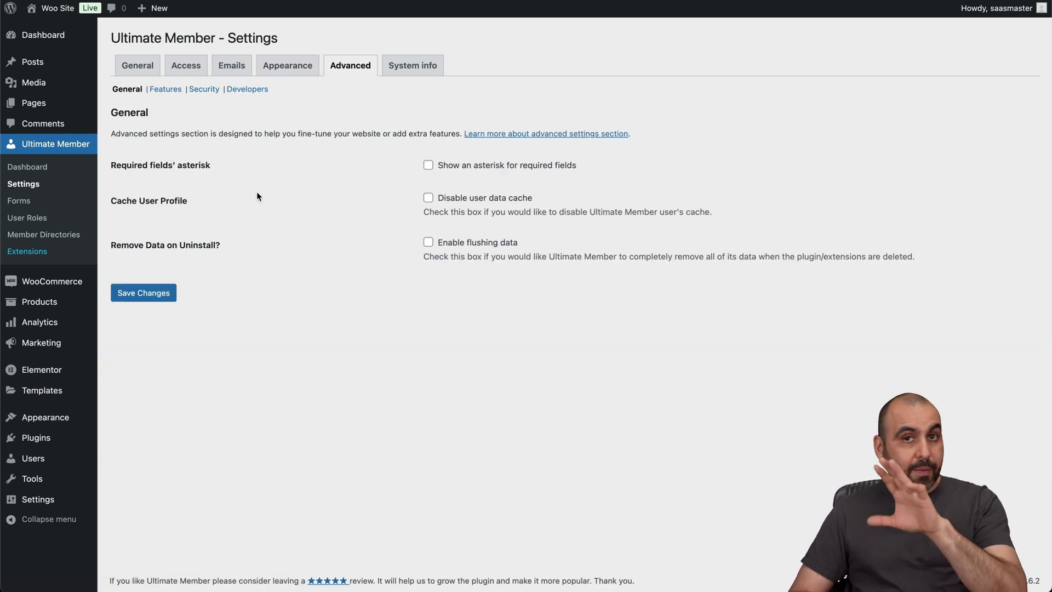
{"action": "left_click", "coordinate": [30, 205]}
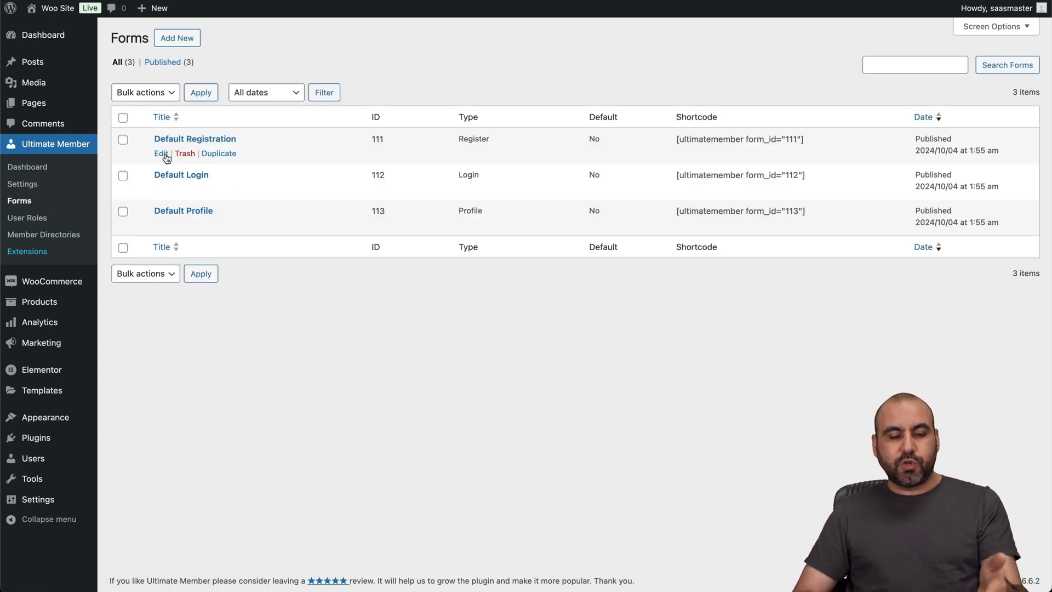
- Open the Default Registration form and inspect the Username field's settings without changing them
{"action": "left_click", "coordinate": [161, 153]}
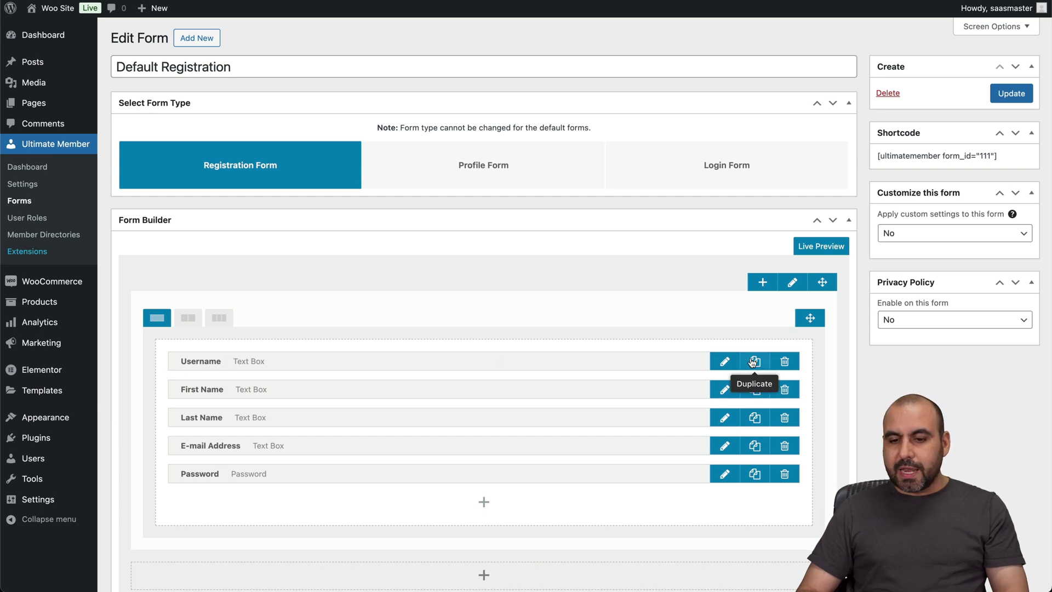
{"action": "left_click", "coordinate": [724, 361]}
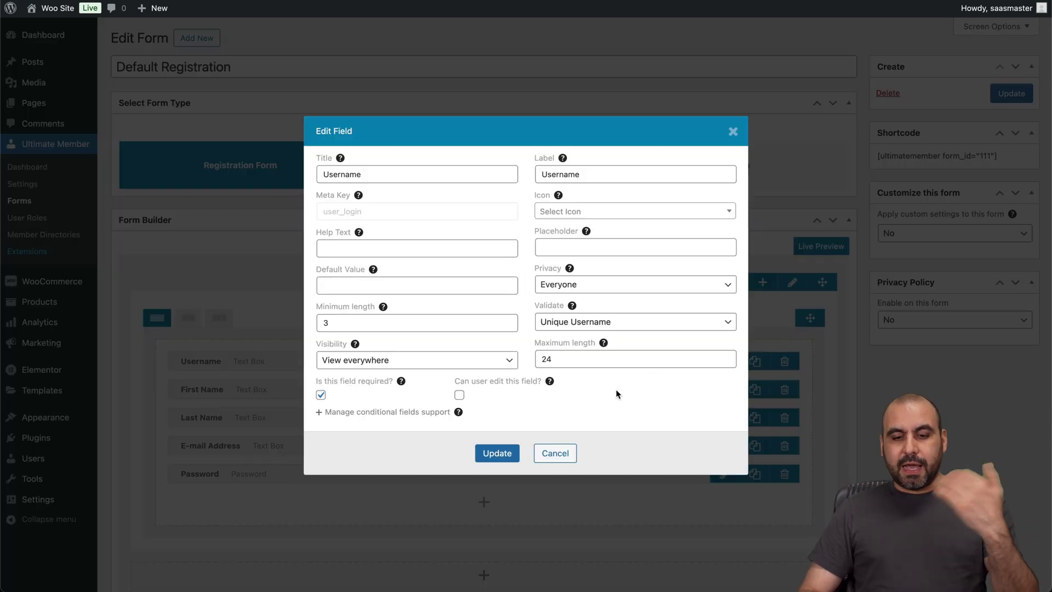
{"action": "left_click", "coordinate": [555, 453]}
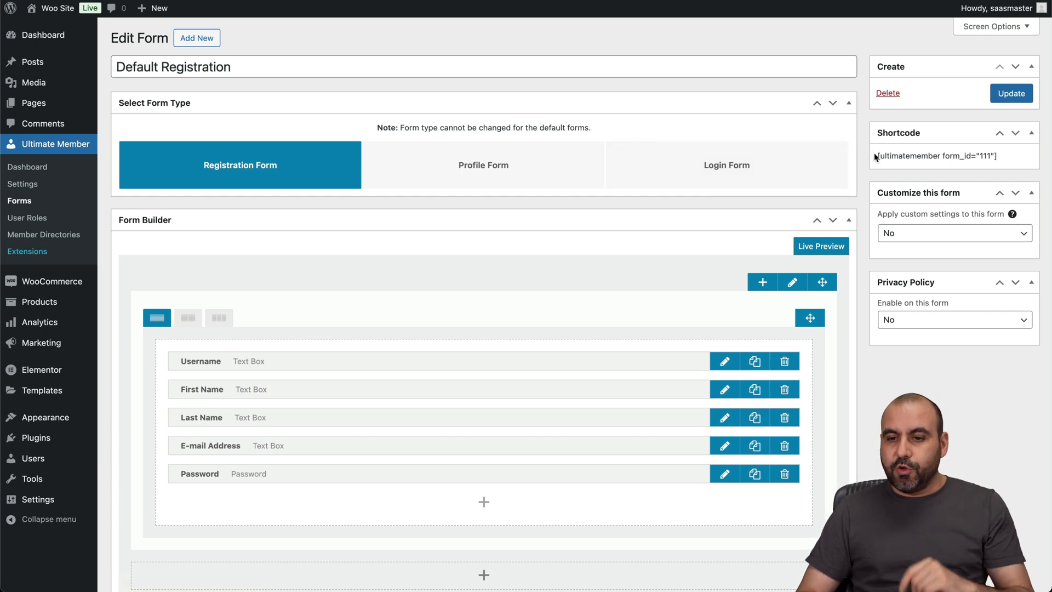
- Select the form's shortcode and its form_id value, then bring up Member Directories
{"action": "left_click_drag", "start_coordinate": [875, 155], "coordinate": [1011, 158]}
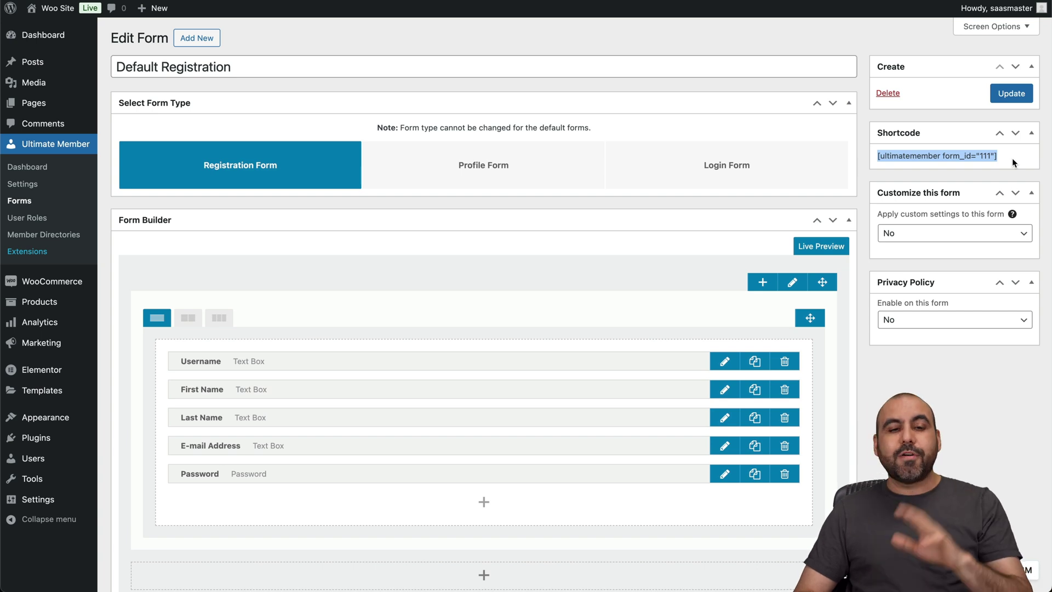
{"action": "double_click", "coordinate": [966, 158]}
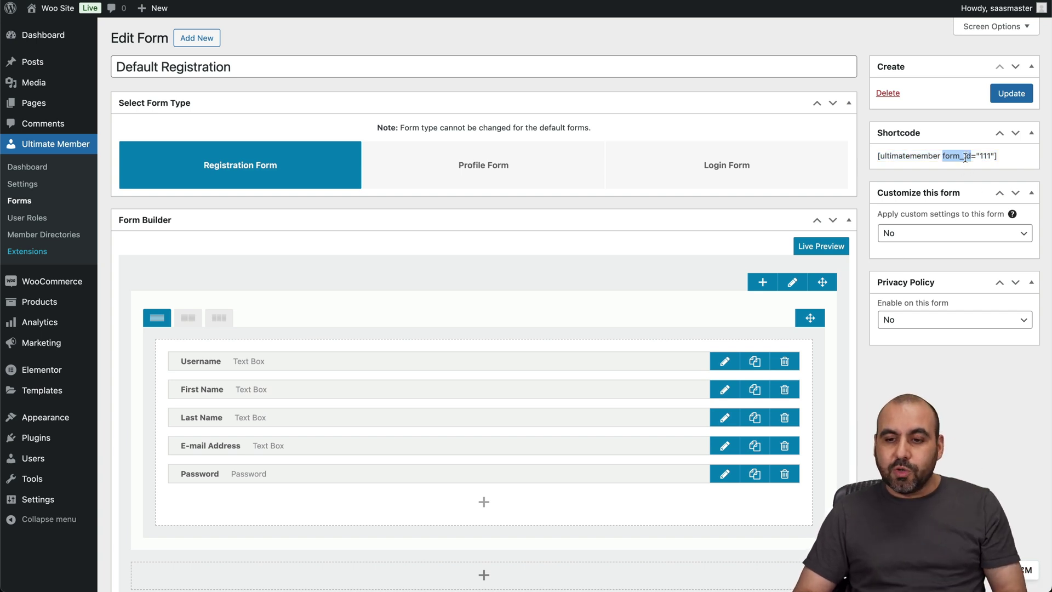
{"action": "left_click", "coordinate": [921, 394]}
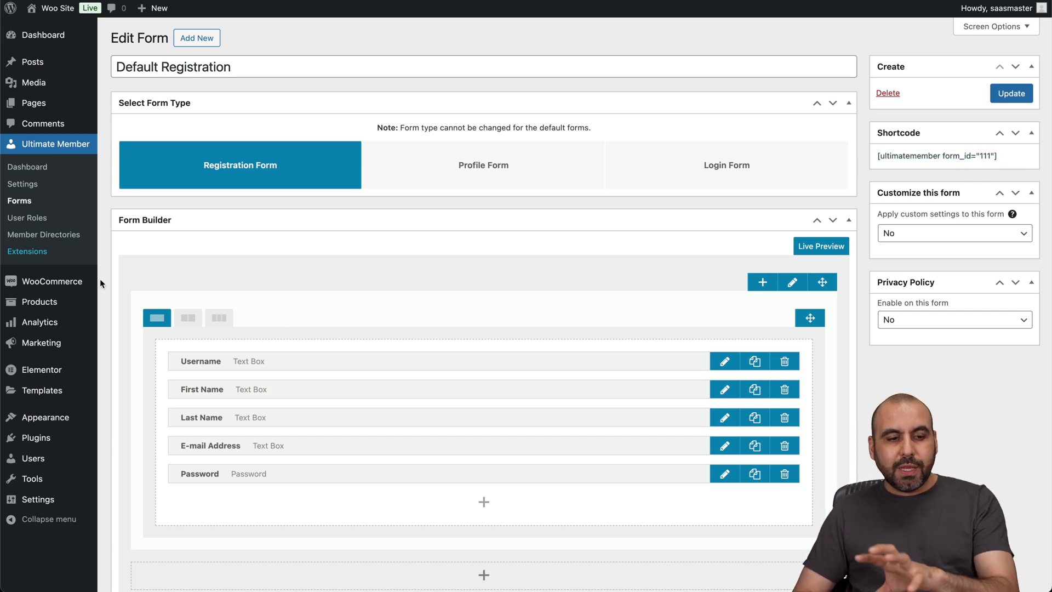
{"action": "left_click", "coordinate": [36, 235]}
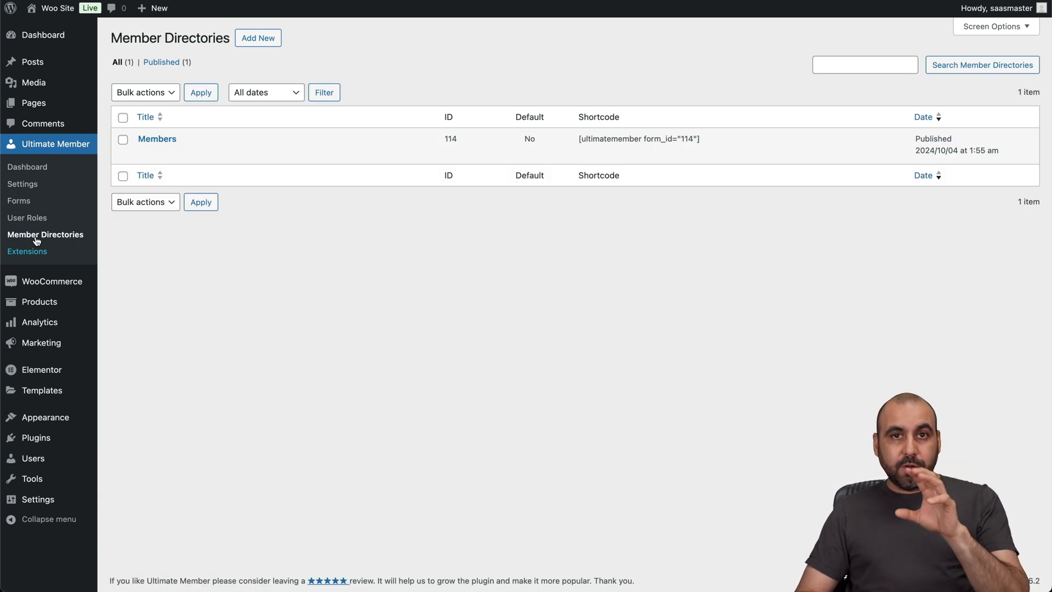
- Look over the eight user roles, then check the dashboard's 3 approved users
{"action": "left_click", "coordinate": [36, 219]}
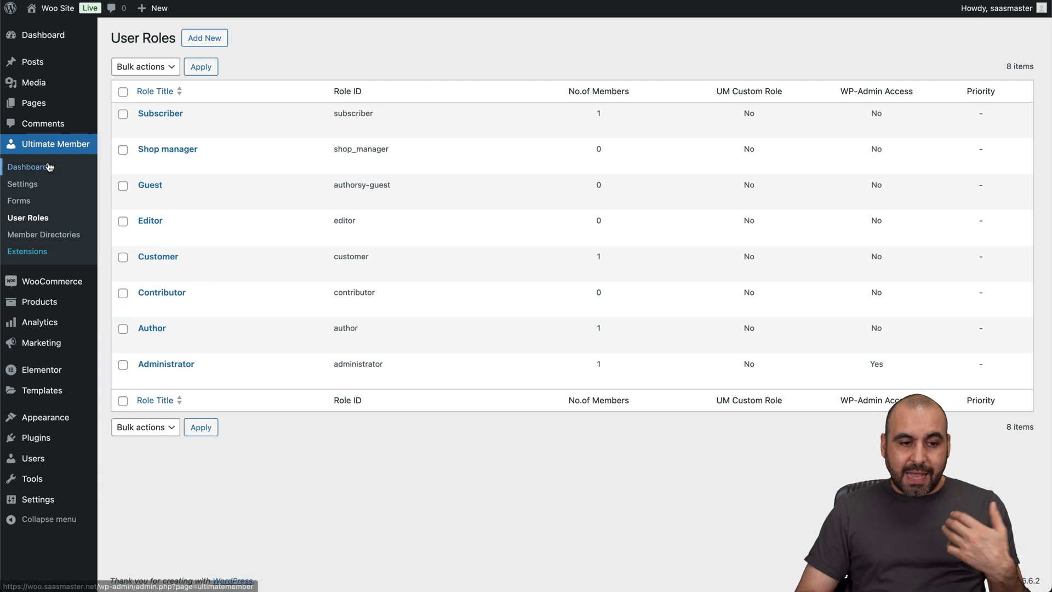
{"action": "left_click", "coordinate": [49, 167]}
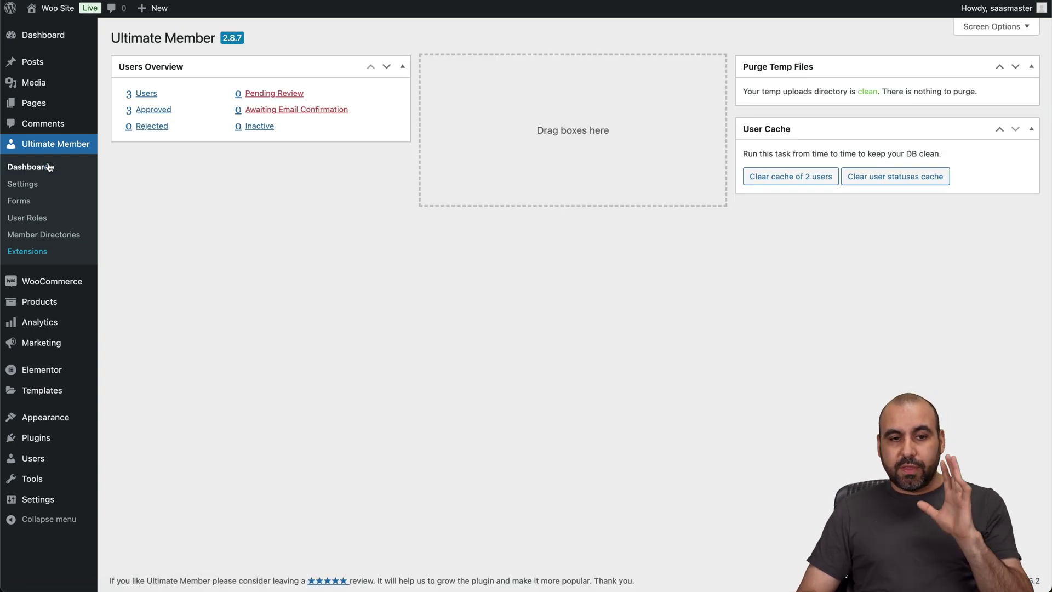